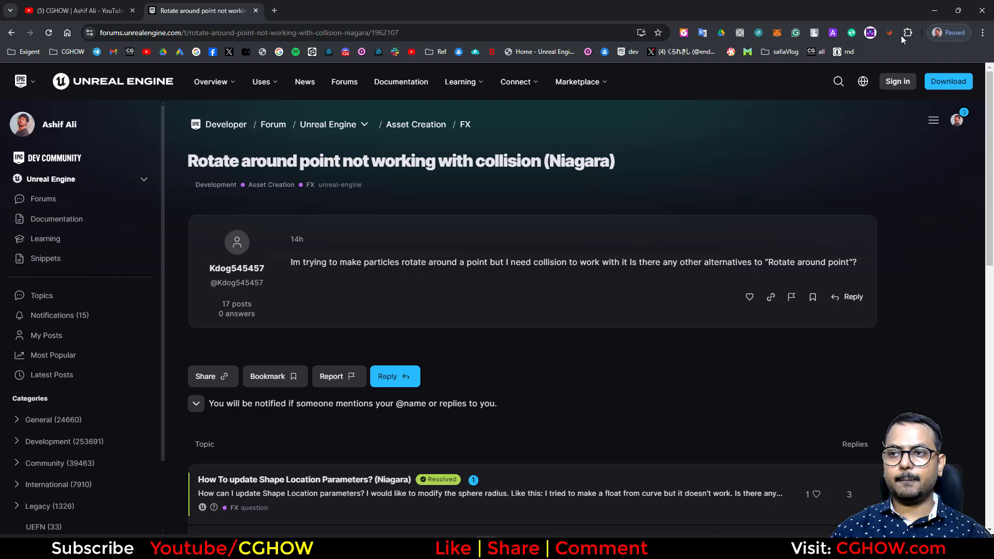
Minimize the Chrome window with the forum post to show the desktop.
left_click(933, 9)
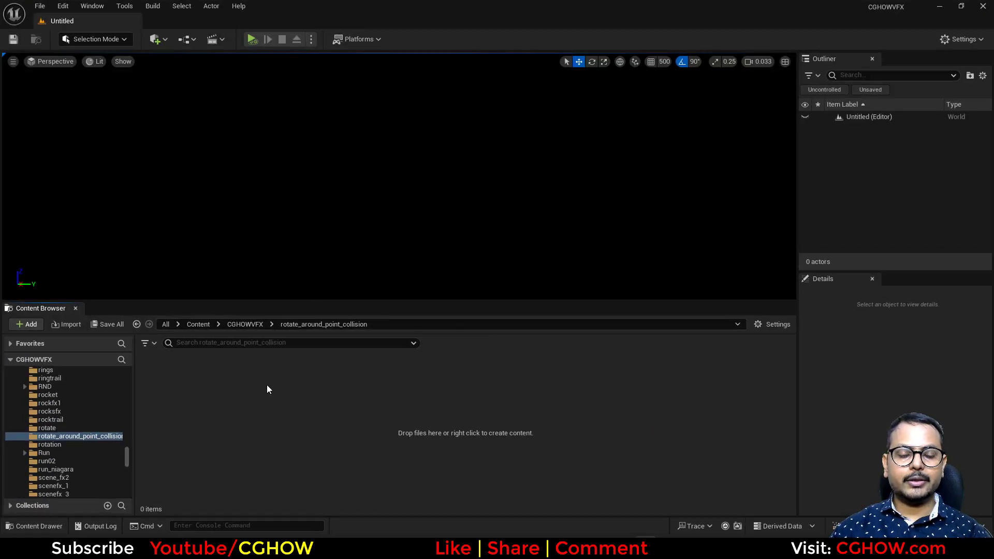
Create a new level from the Basic template, then return to the forum post in Chrome.
left_click(38, 7)
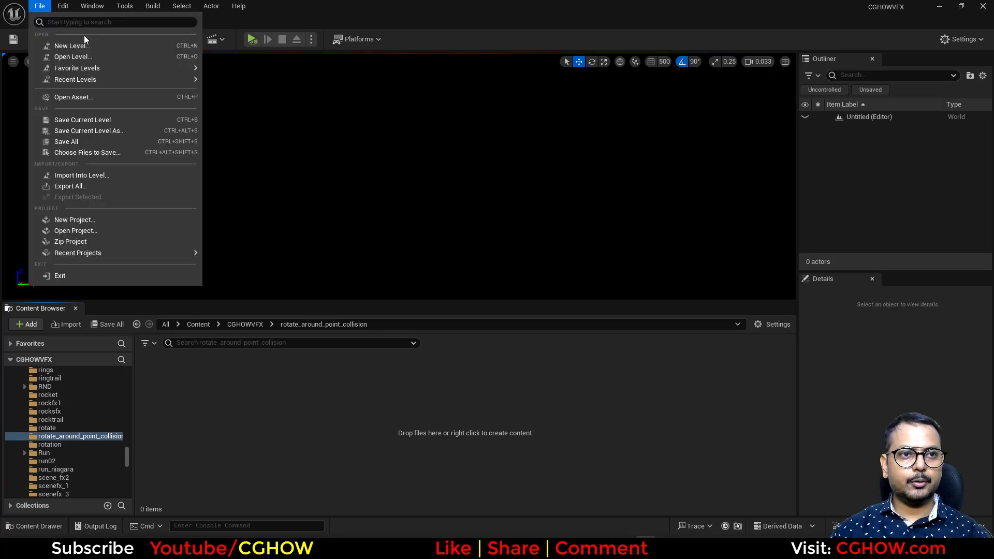
left_click(88, 47)
double_click(522, 204)
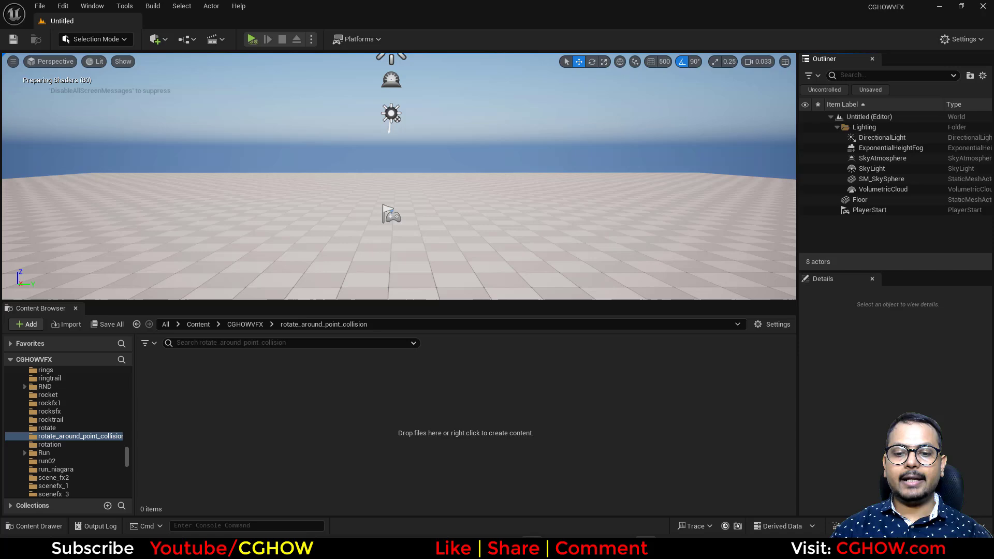
left_click(489, 547)
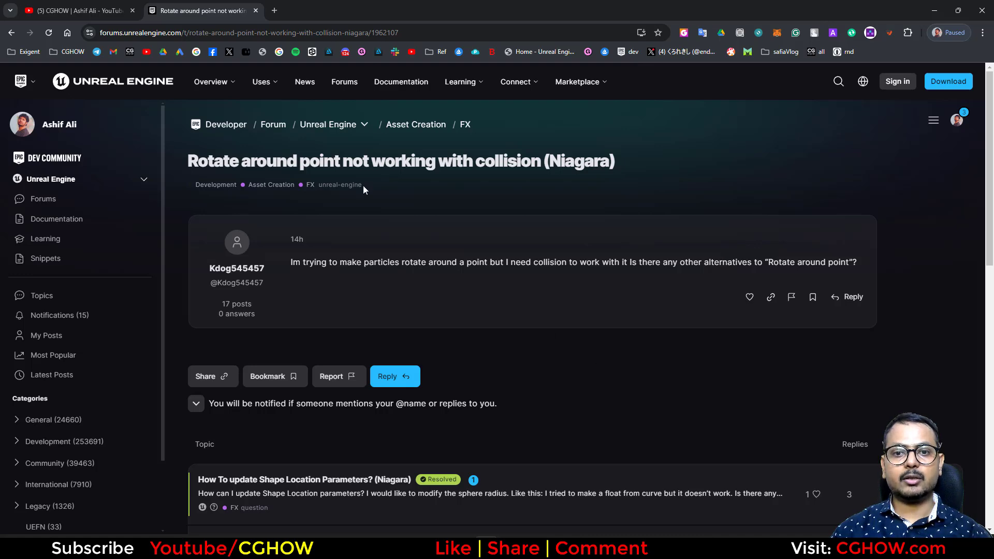
left_click(34, 5)
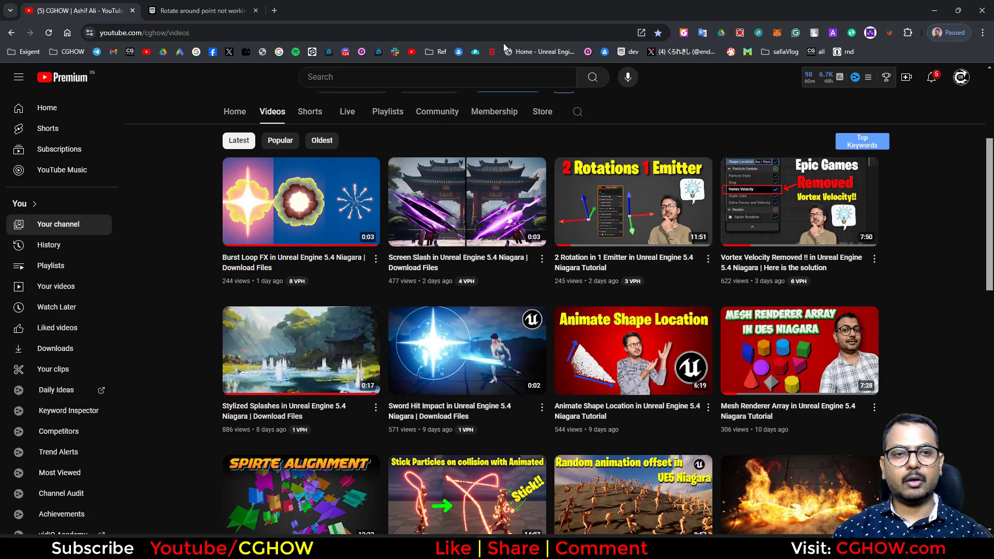
left_click(182, 9)
left_click(119, 5)
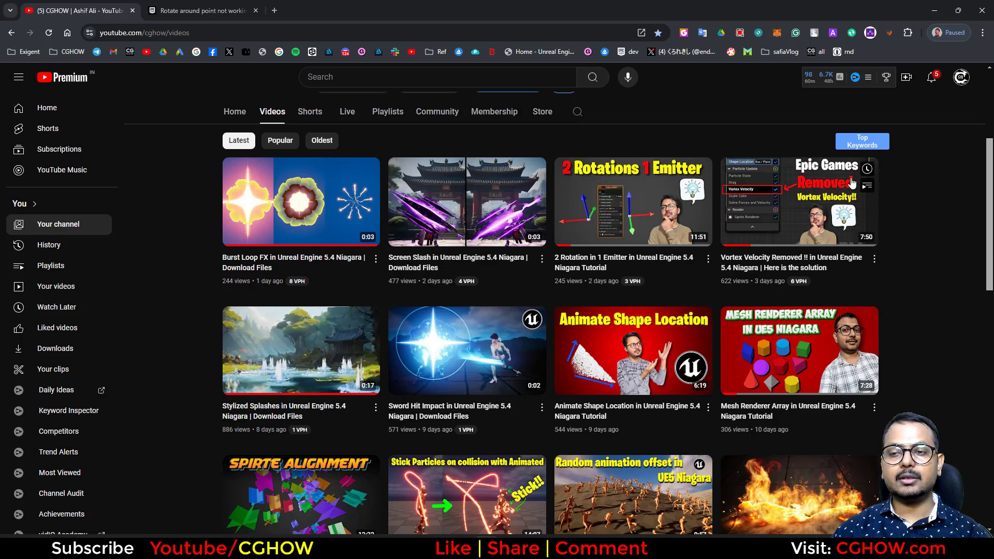
key("ctrl+Tab")
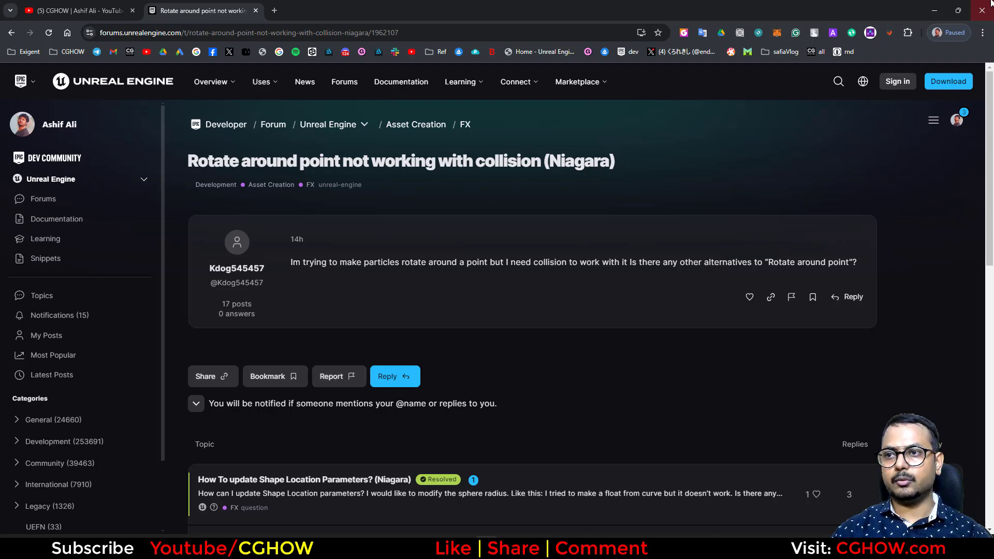
Return to the editor and delete the PlayerStart from the level.
left_click(935, 11)
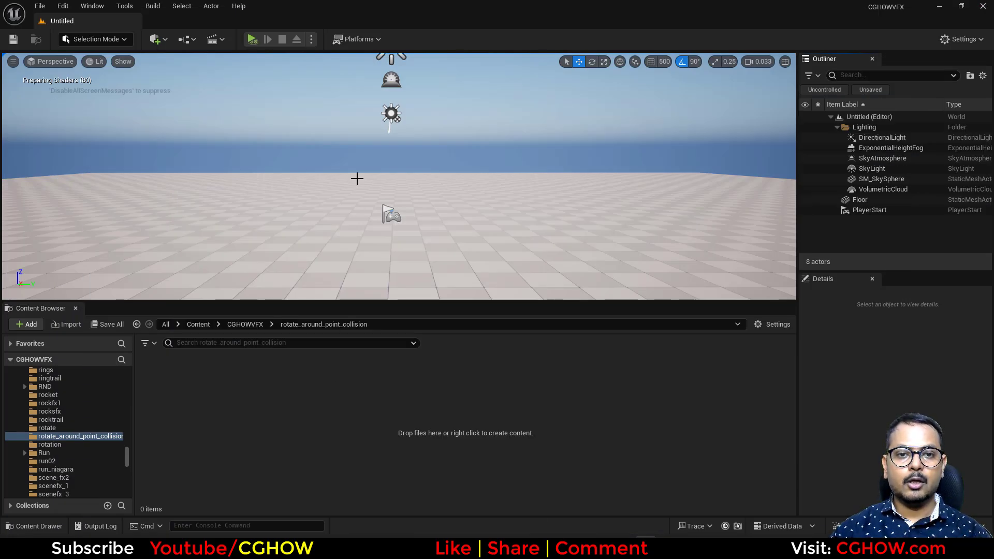
right_click_drag(357, 178, 371, 195)
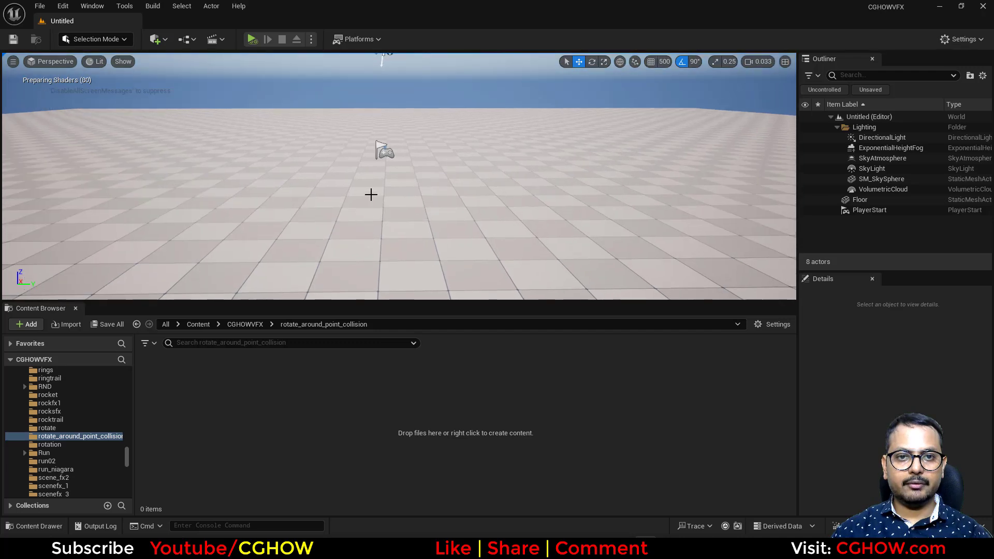
left_click(382, 154)
key("Delete")
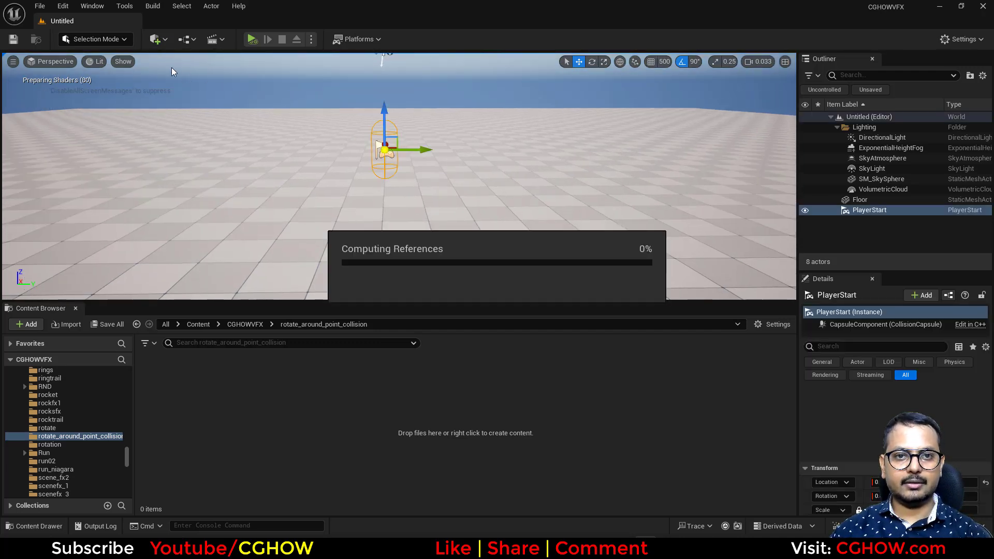
Add a cube from Quick Add and reset its location to the world origin.
left_click(163, 43)
mouse_move(208, 160)
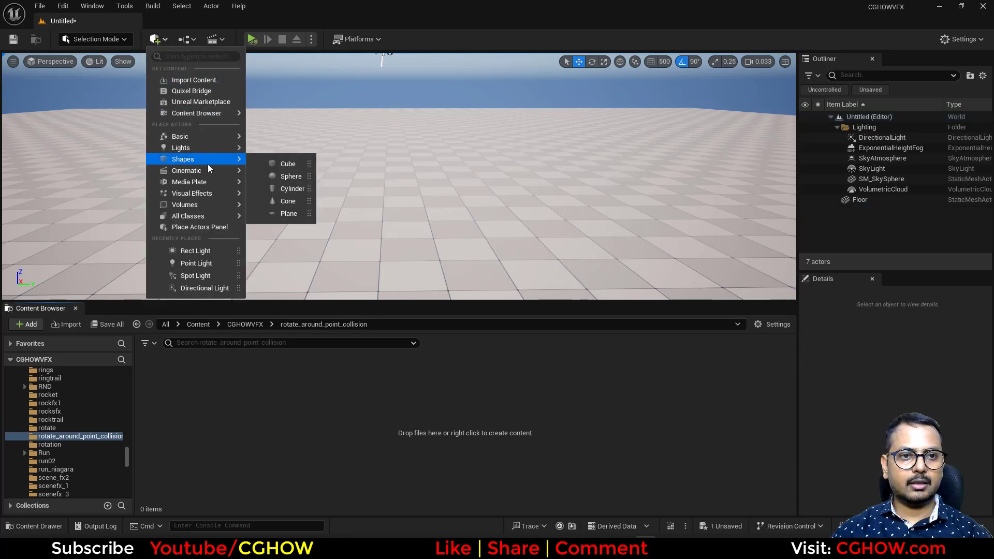
left_click(289, 163)
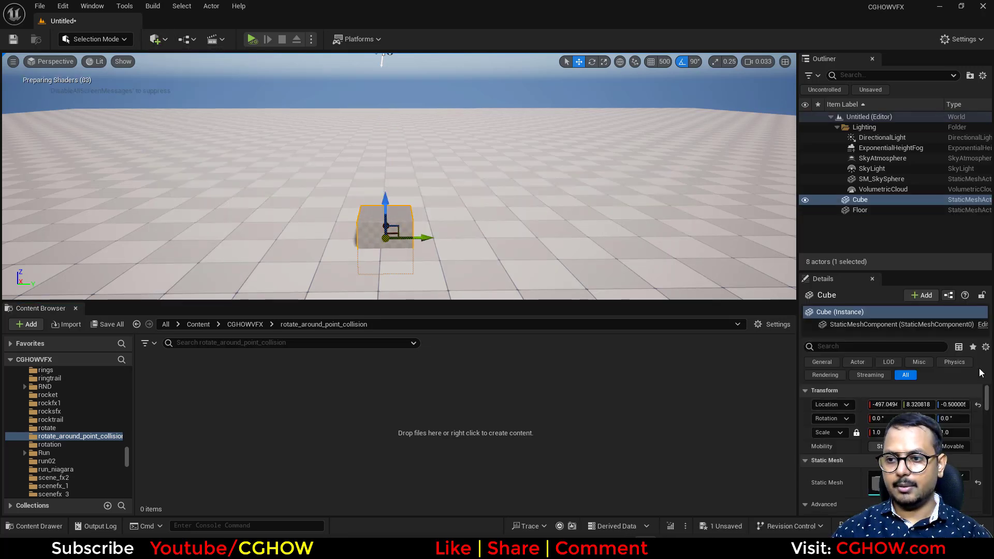
left_click(977, 404)
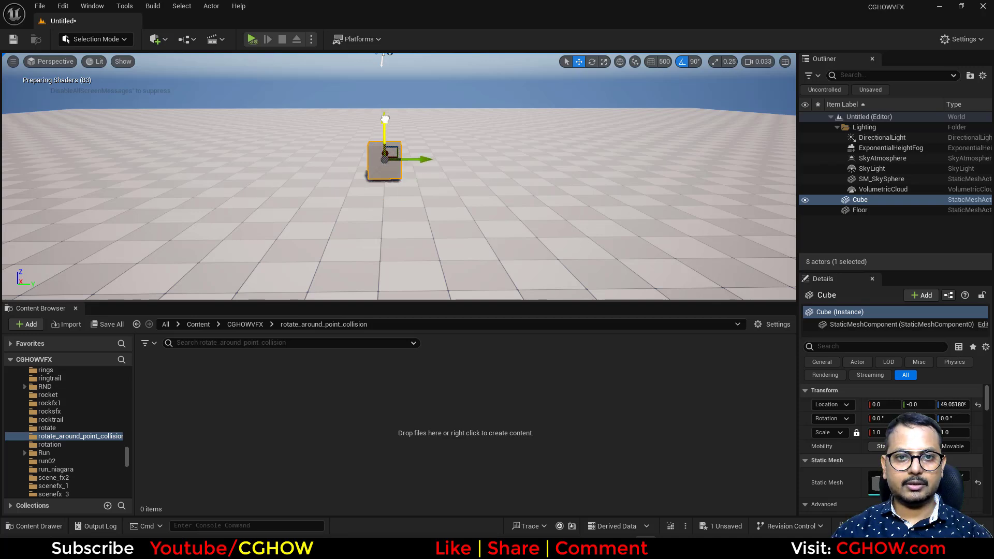
Set the DirectionalLight intensity to 2.
left_click(882, 137)
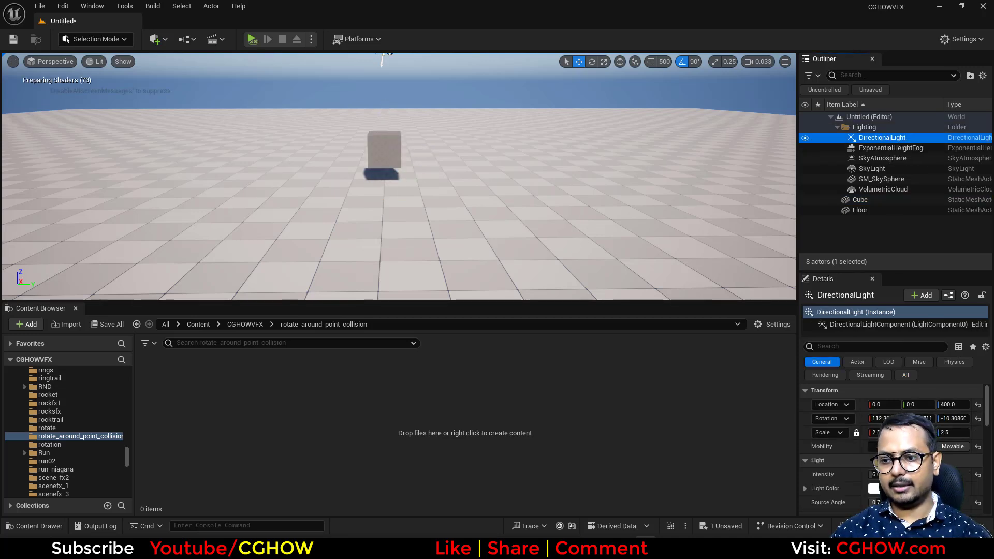
type("2")
key("Return")
right_click_drag(470, 149, 449, 134)
scroll(470, 148, "up", 5)
key("w")
scroll(461, 121, "up", 12)
Create a Niagara system named FX in the rotate_around_point_collision folder.
key("d")
key("s")
key("a")
right_click(360, 404)
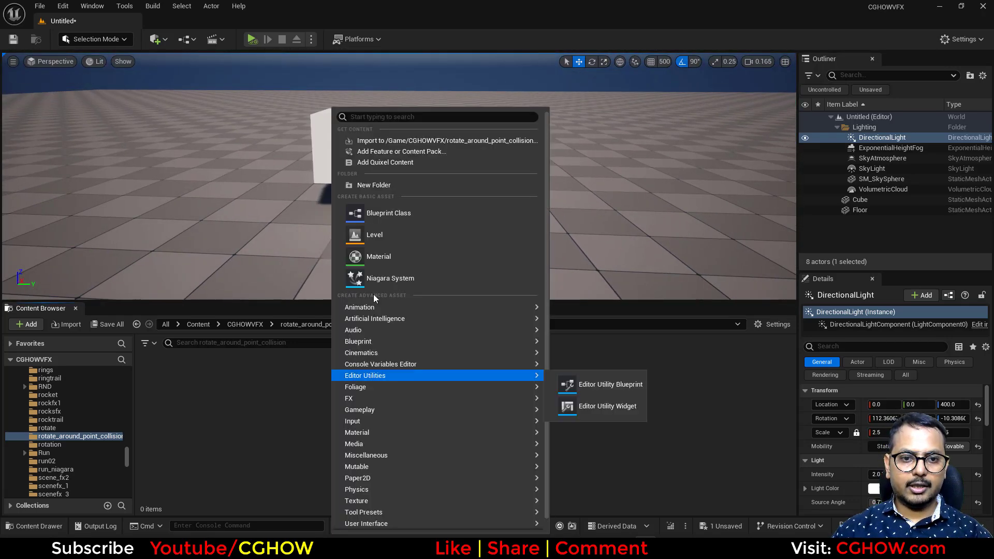
left_click(442, 277)
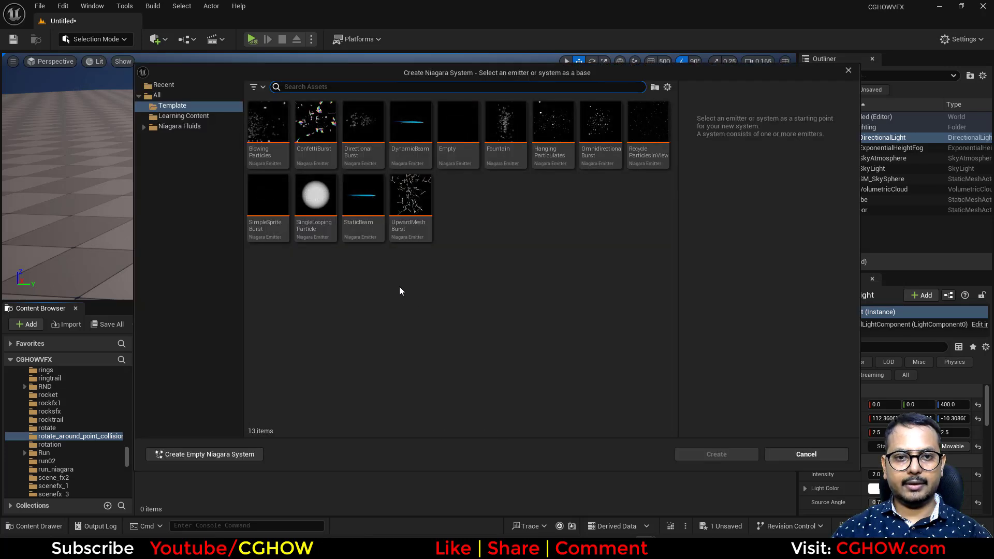
left_click(218, 454)
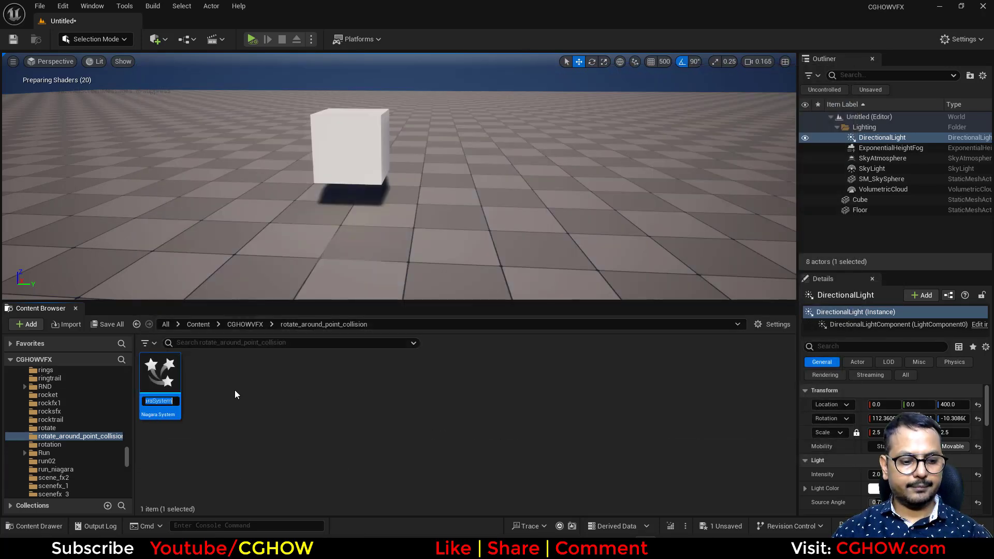
type("FX")
key("Return")
Open FX and add a Fountain emitter to its system graph.
double_click(160, 381)
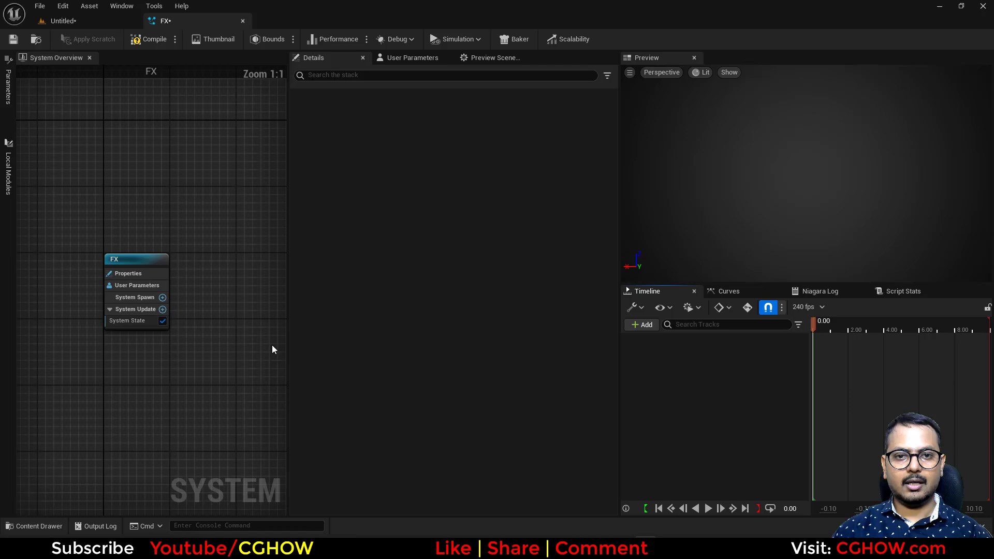
right_click_drag(95, 202, 155, 178)
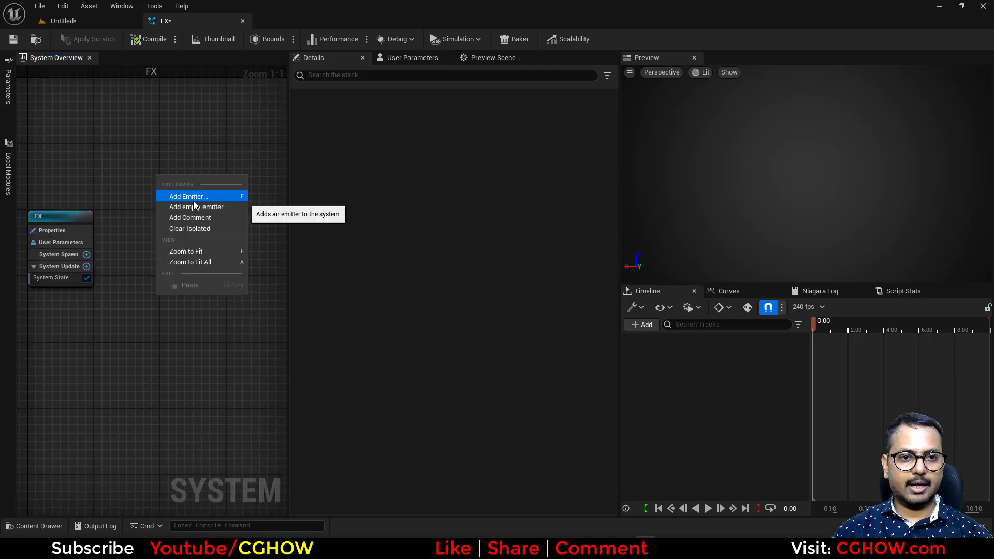
left_click(194, 201)
double_click(502, 130)
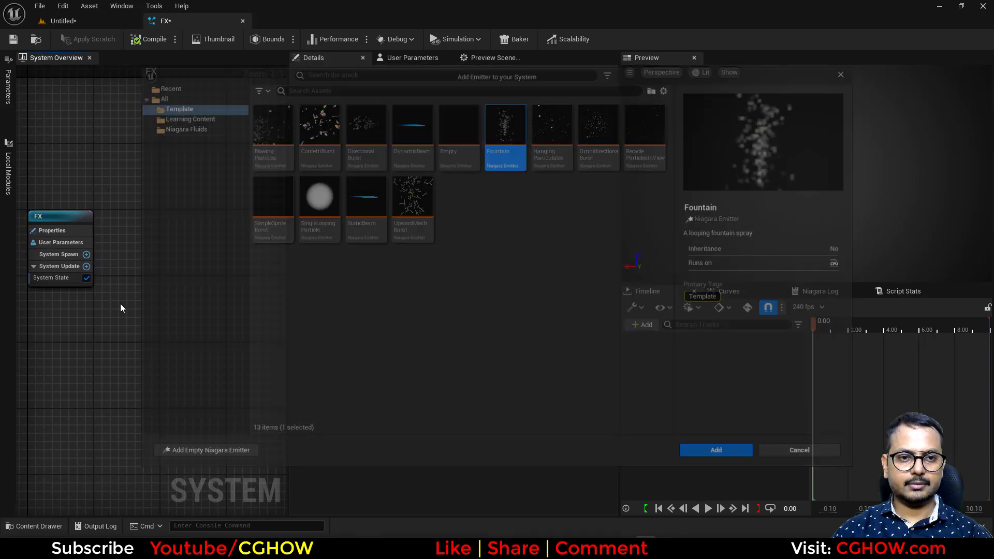
right_click_drag(89, 346, 82, 313)
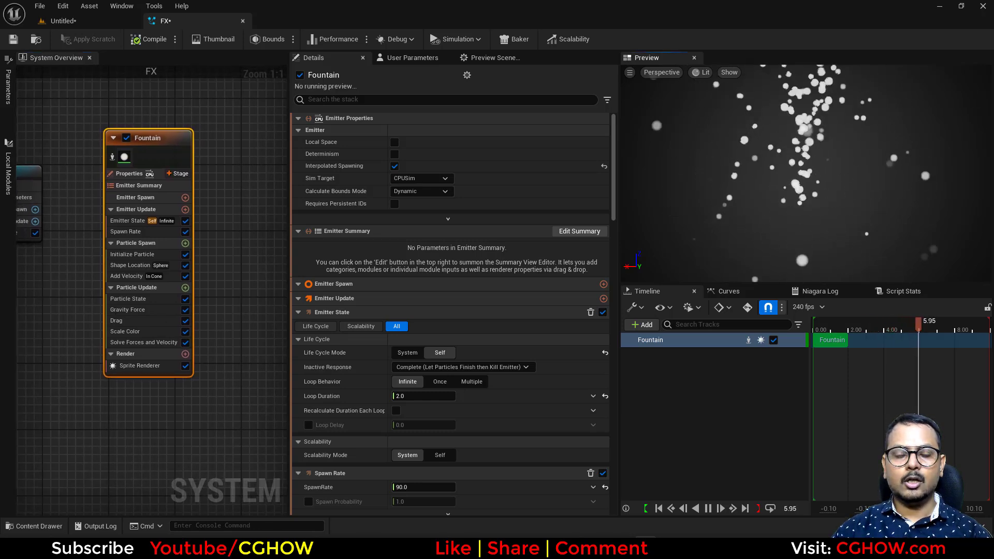
Delete the Add Velocity, Shape Location and Gravity Force modules from the Fountain emitter.
left_click(140, 276)
key("Delete")
left_click(132, 265)
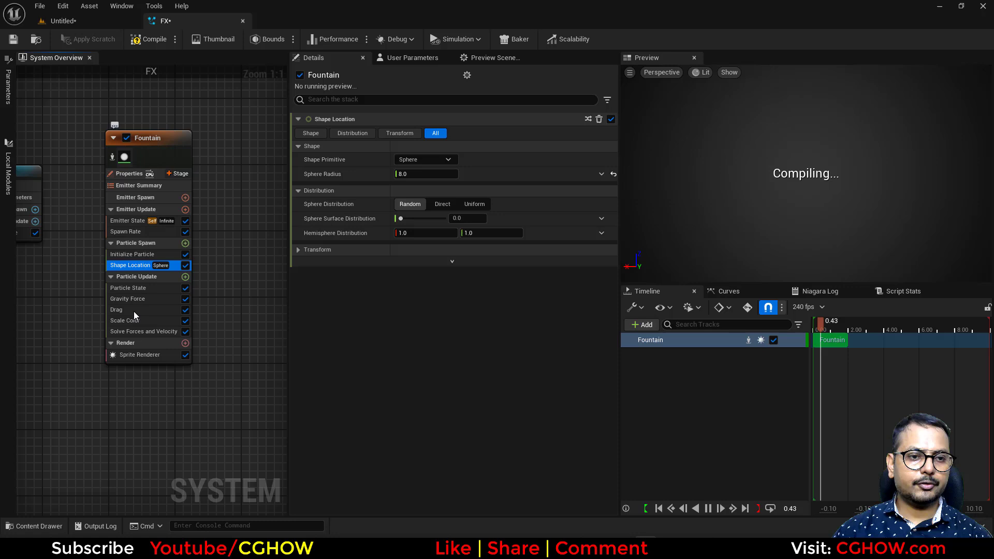
key("Delete")
left_click(129, 288)
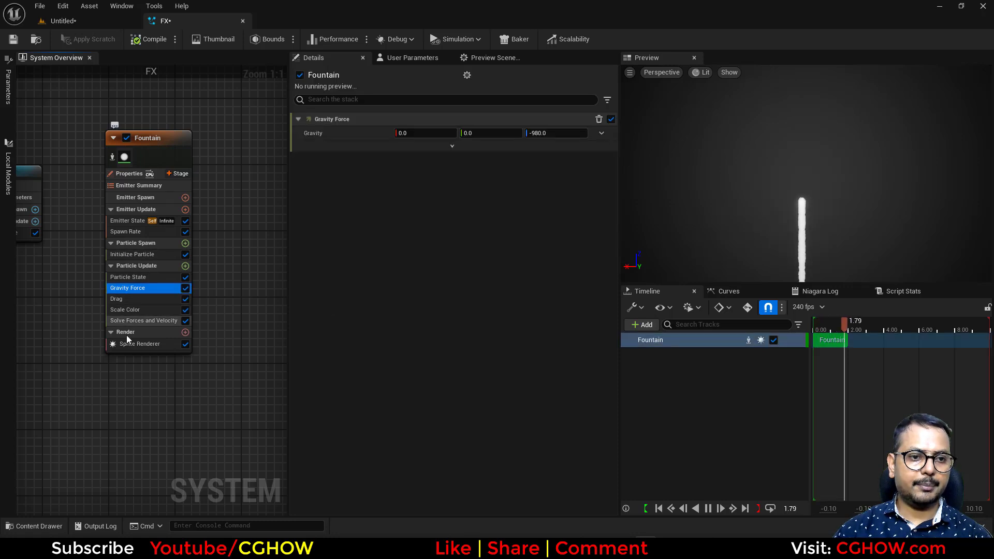
key("Delete")
Add a Rotate Around Point module to Particle Update with radius 100 and rate 1.
left_click(184, 266)
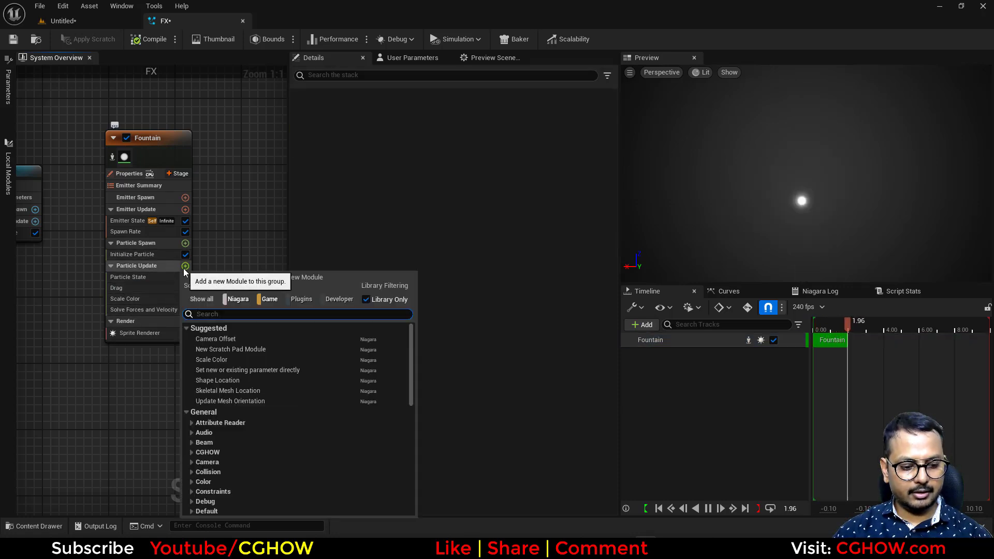
type("rota")
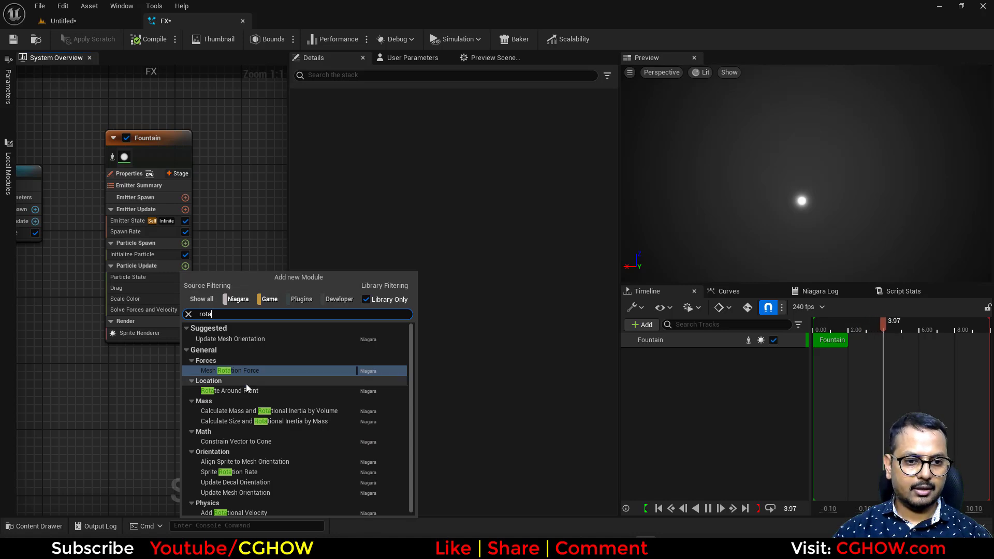
left_click(228, 391)
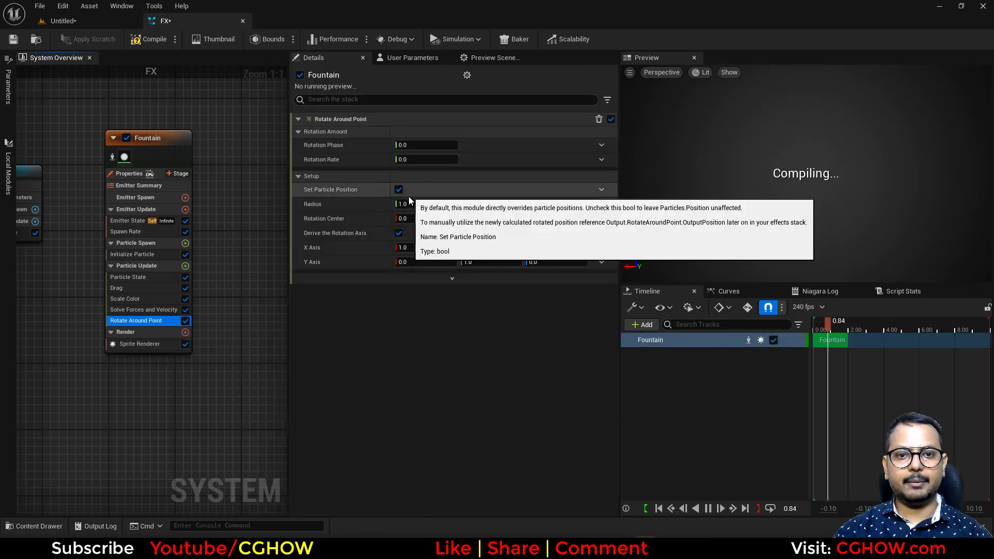
left_click(424, 203)
type("100")
key("Return")
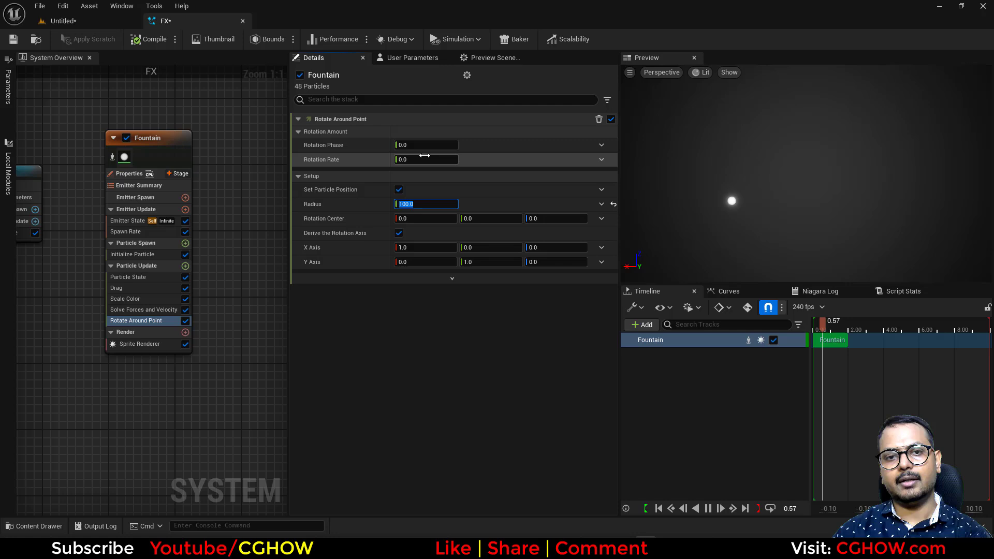
left_click(419, 159)
type("1")
key("Return")
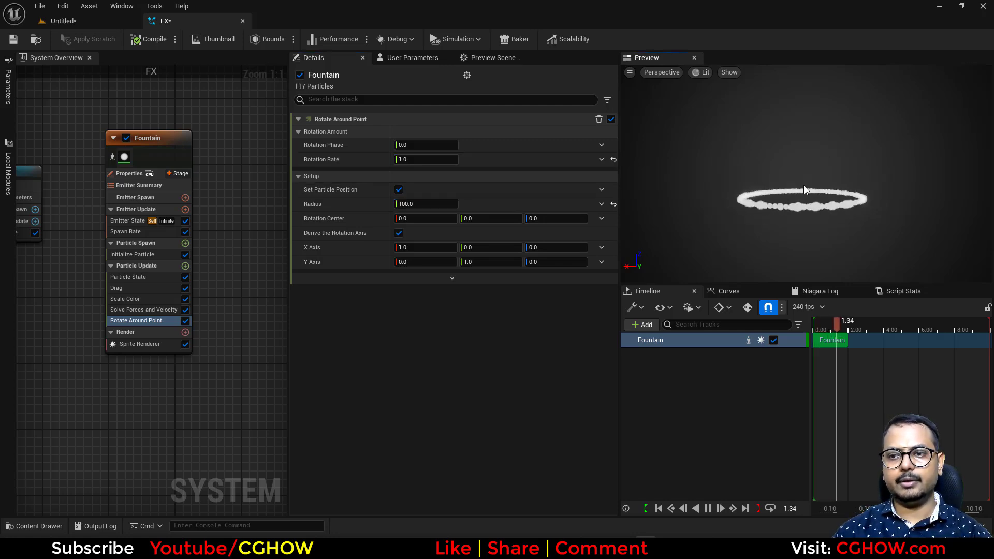
Set the Initialize Particle colour's red channel to 50, leaving green and blue at 0.
left_click(132, 254)
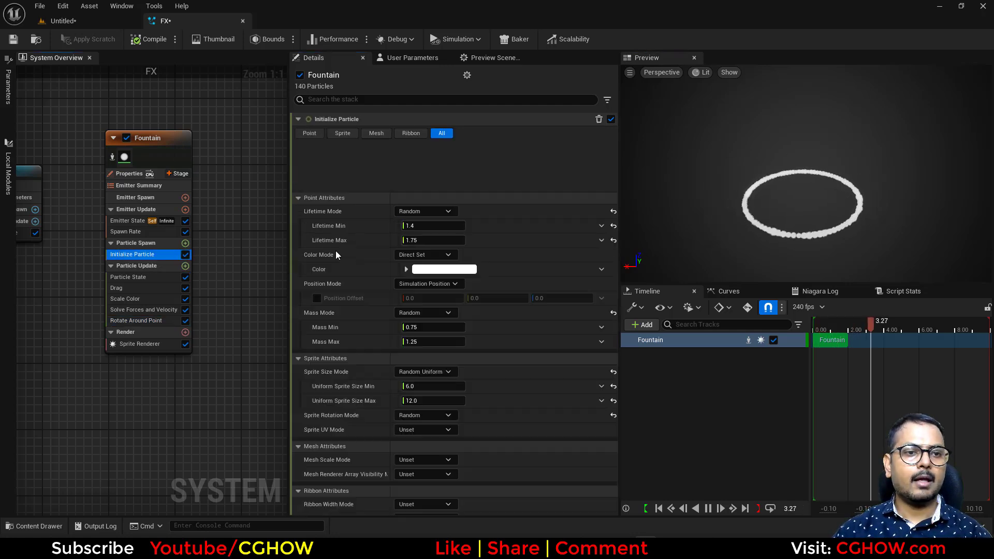
left_click(406, 217)
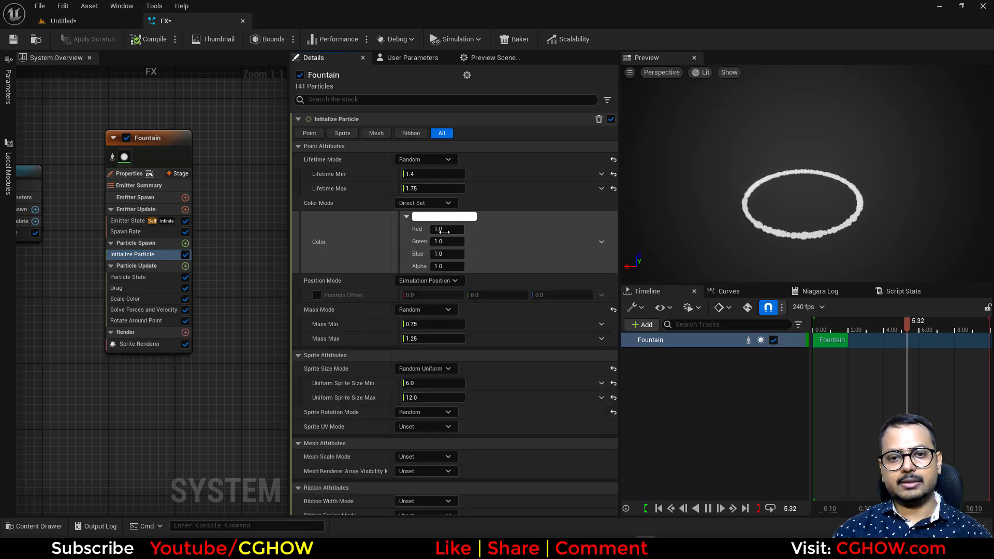
type("10")
key("Return")
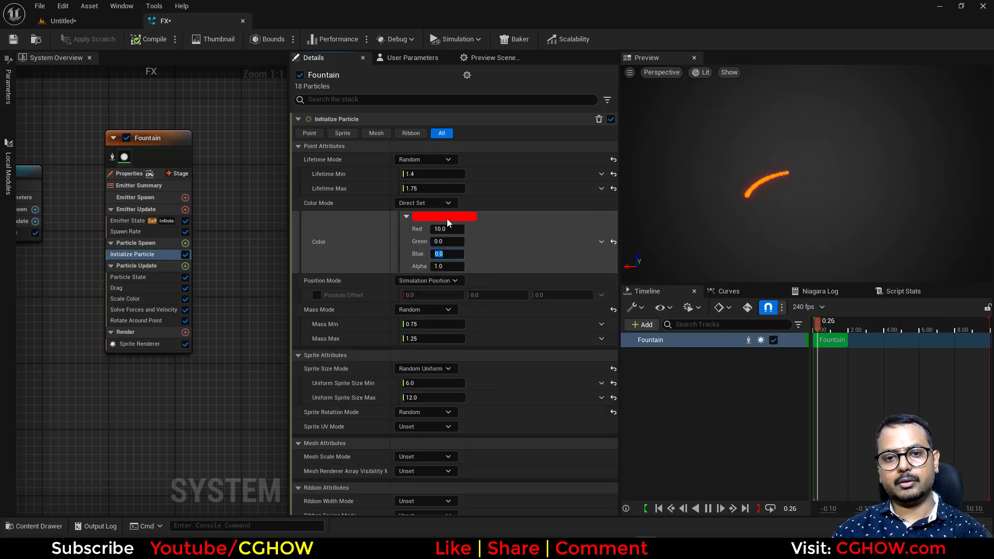
left_click(445, 229)
type("50")
key("Return")
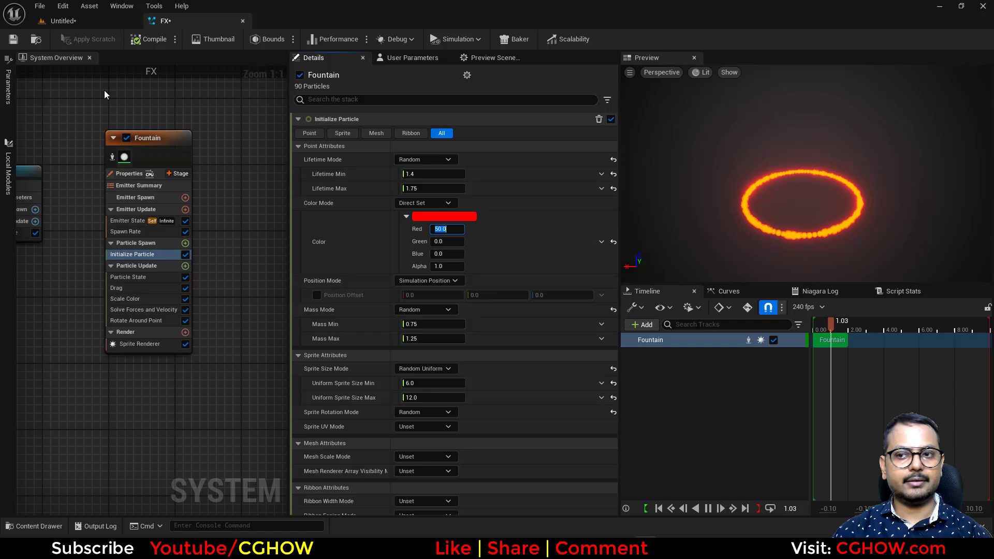
Drop the FX system into the level near the cube and enable Local Space on its Fountain emitter.
left_click(48, 23)
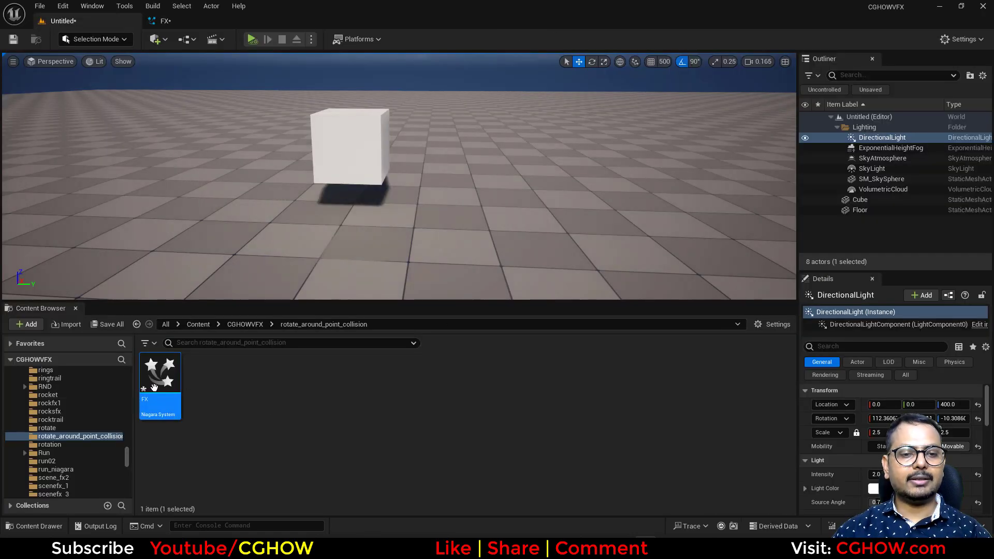
left_click_drag(419, 192, 420, 192)
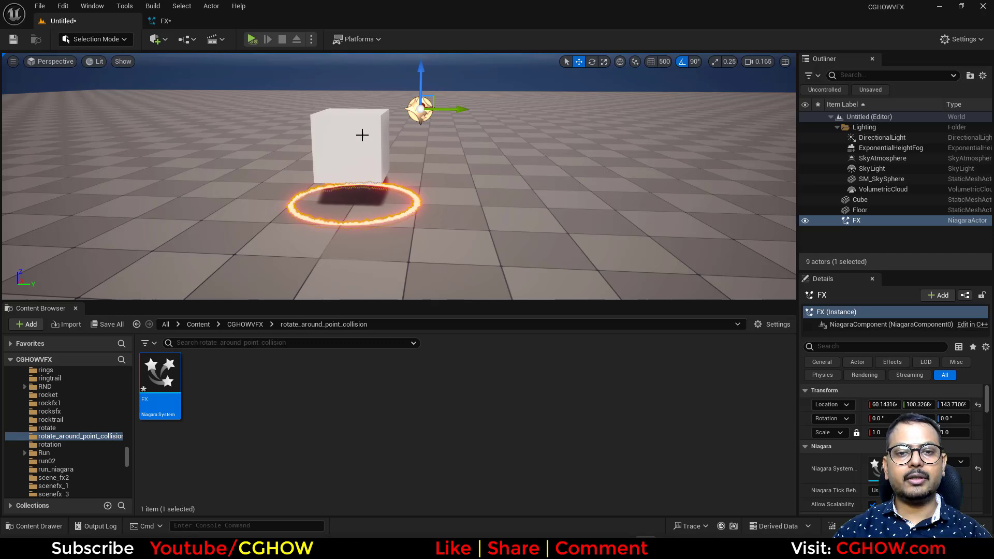
left_click(174, 19)
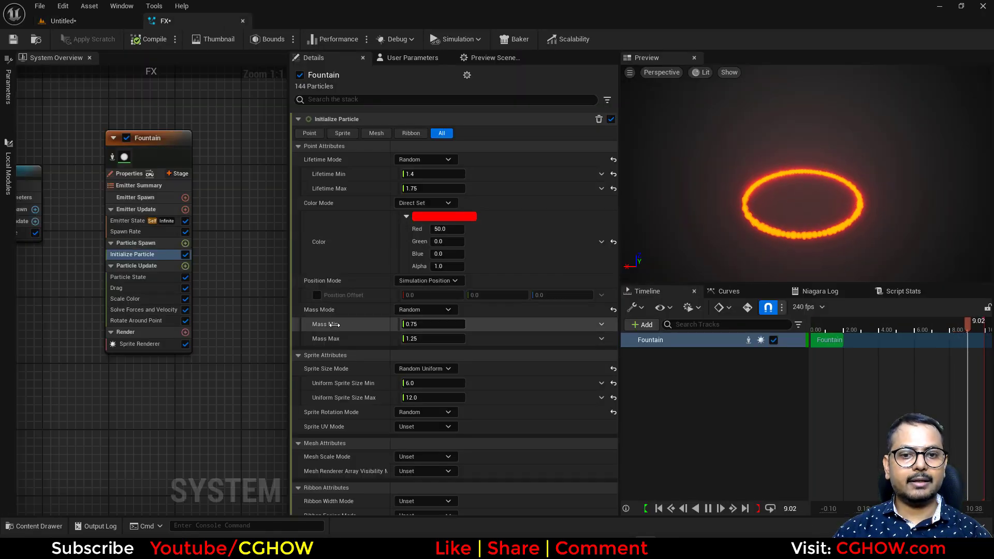
left_click(129, 174)
left_click(396, 142)
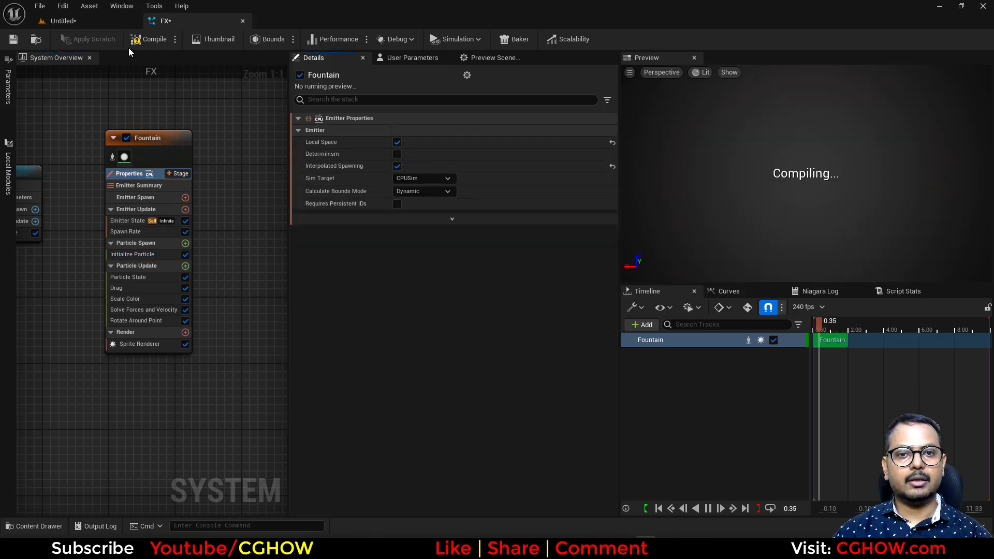
left_click(82, 21)
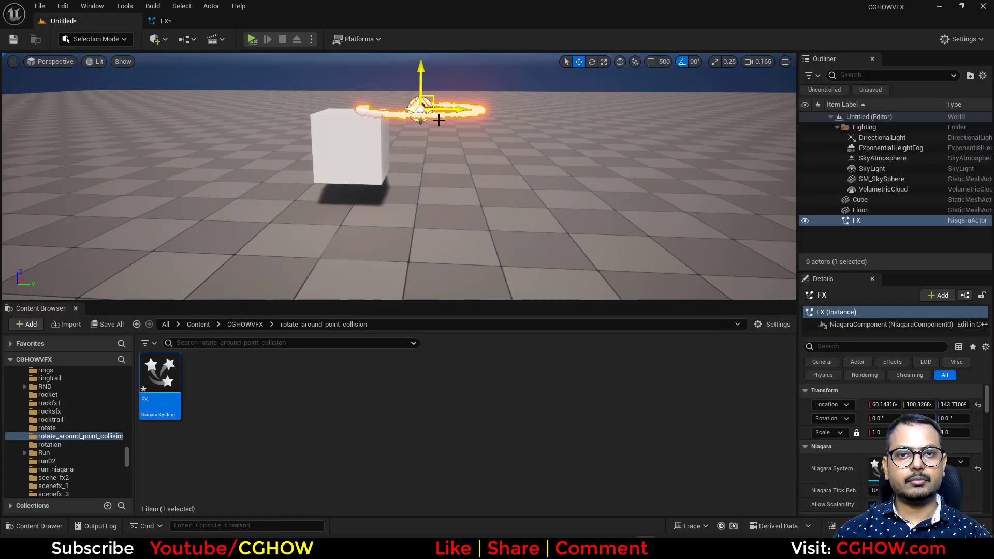
right_click_drag(438, 120, 453, 83)
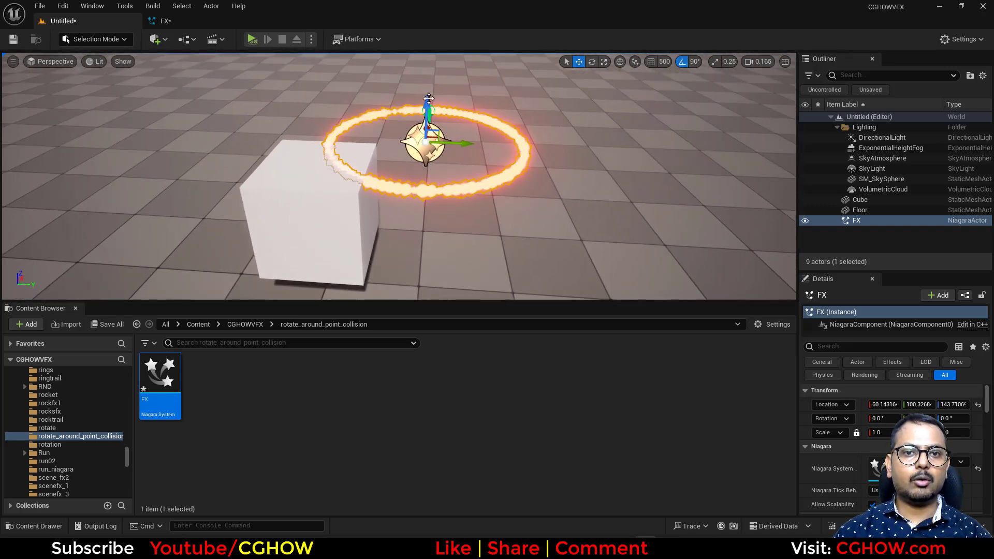
Add a Collision module to Particle Update and move Rotate Around Point above it.
left_click(165, 21)
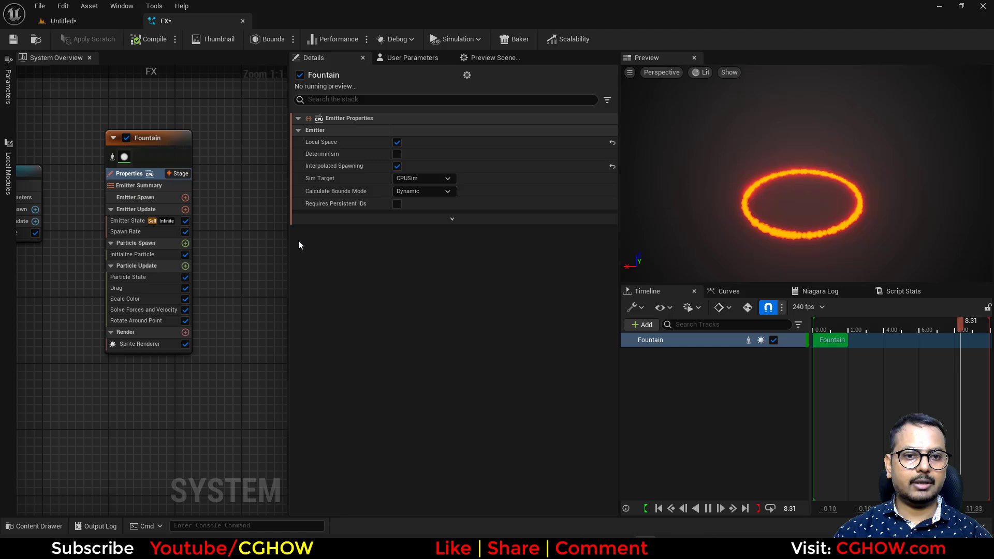
left_click(185, 266)
type("coll")
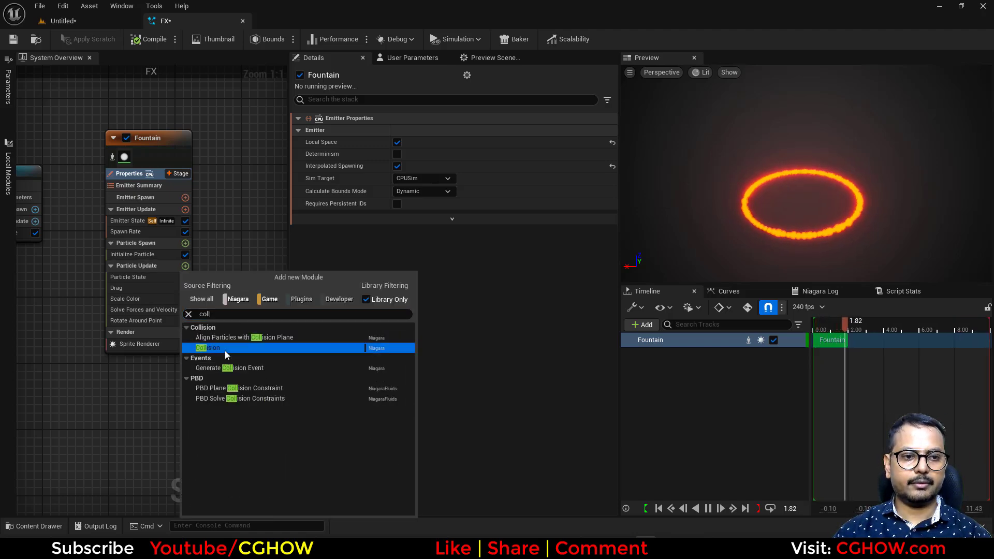
left_click(224, 349)
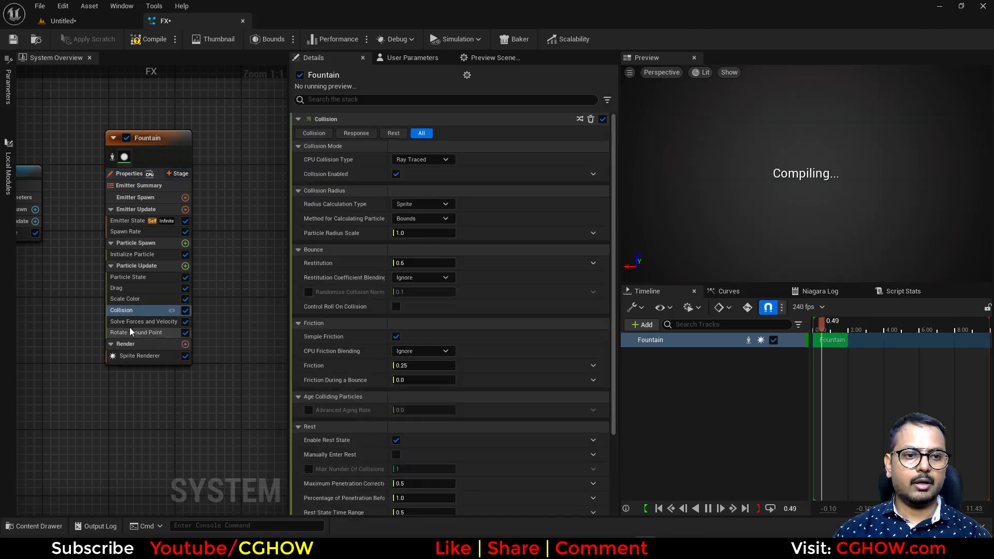
left_click_drag(135, 334, 141, 315)
left_click(129, 320)
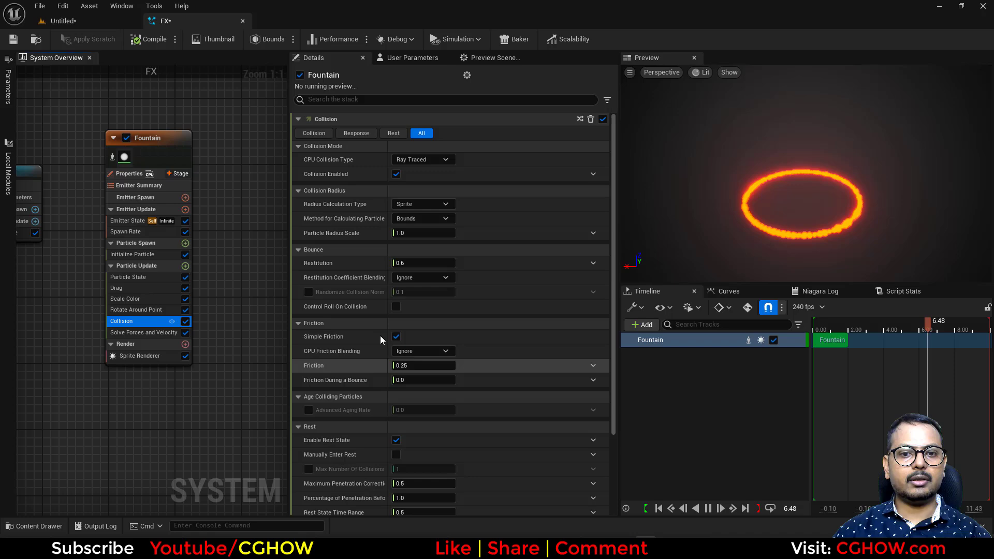
Shift the FX actor sideways along its Y axis and select the Rotate Around Point module.
left_click(93, 24)
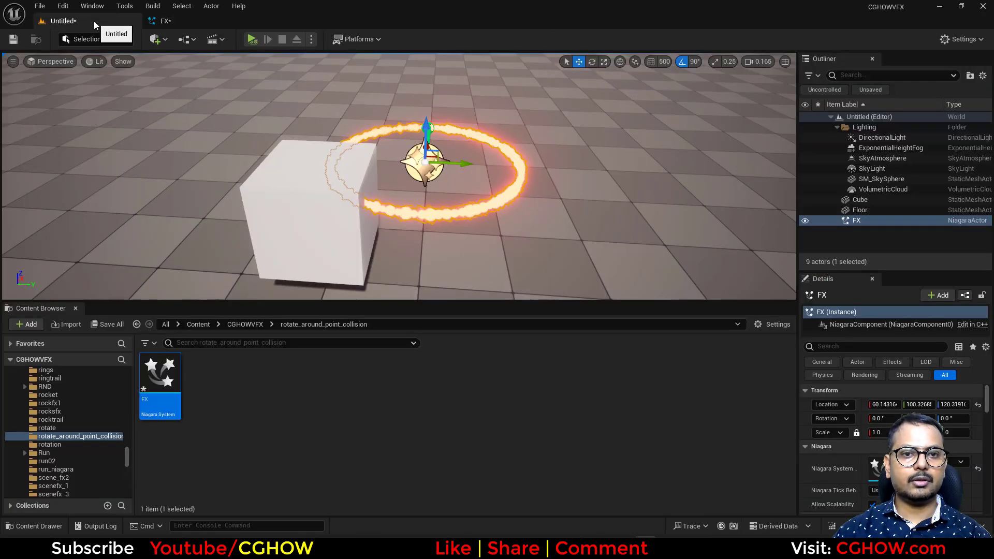
left_click_drag(454, 163, 498, 184)
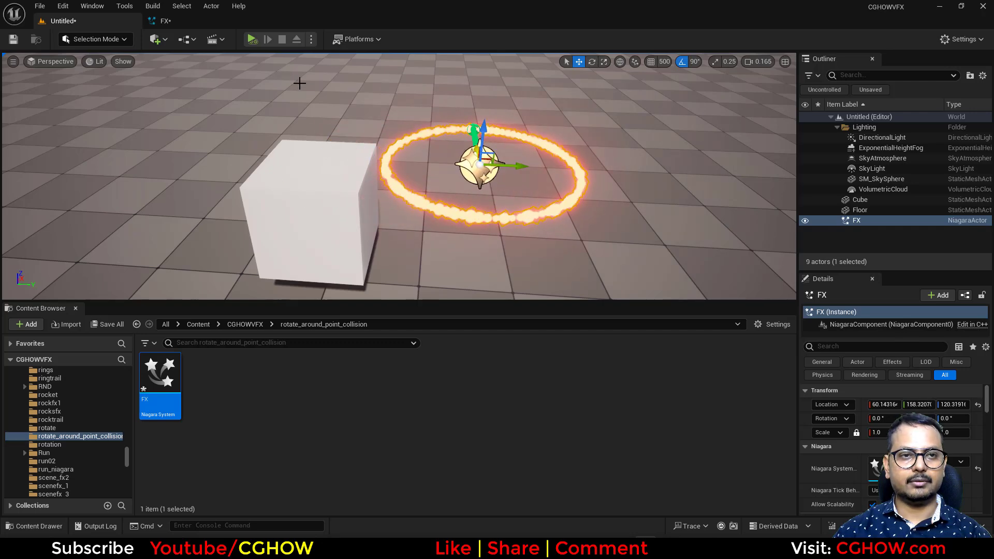
left_click(194, 21)
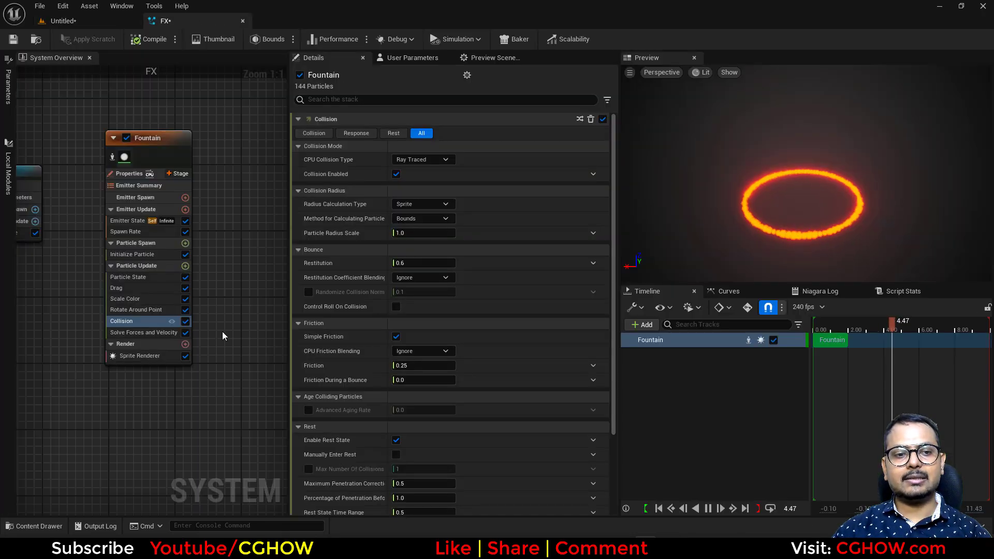
left_click(127, 310)
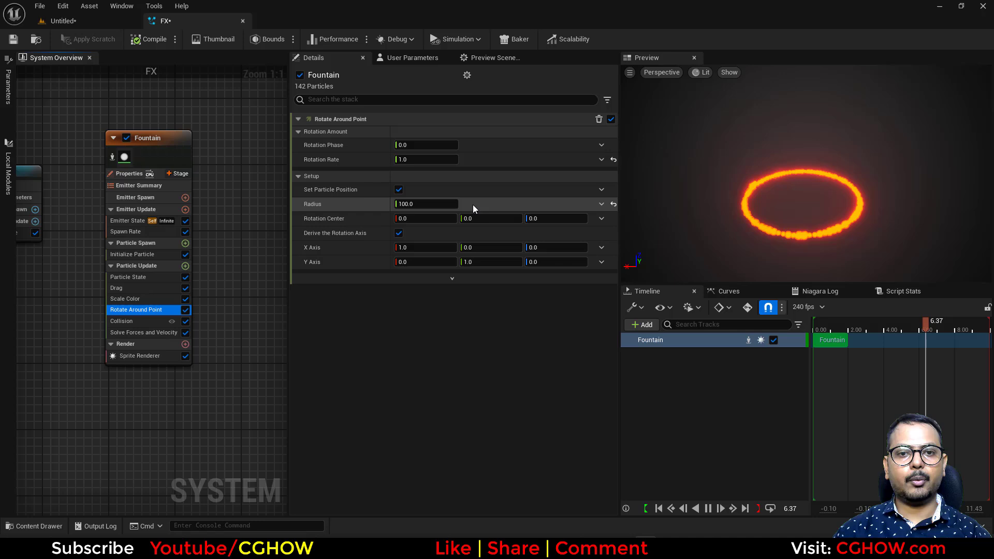
mouse_move(319, 191)
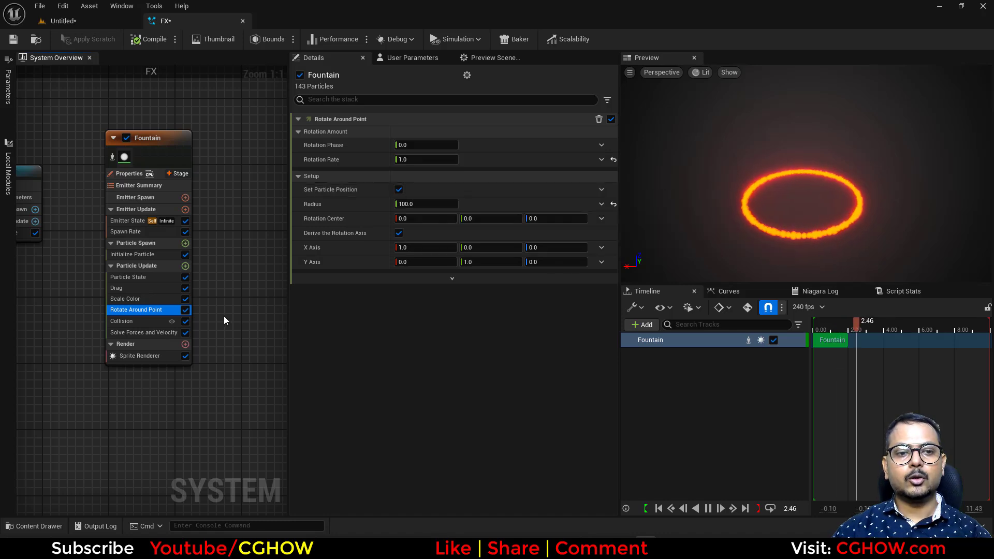
right_click_drag(223, 316, 233, 241)
Disable Rotate Around Point and add a Vortex Force module placed above Collision.
left_click(199, 244)
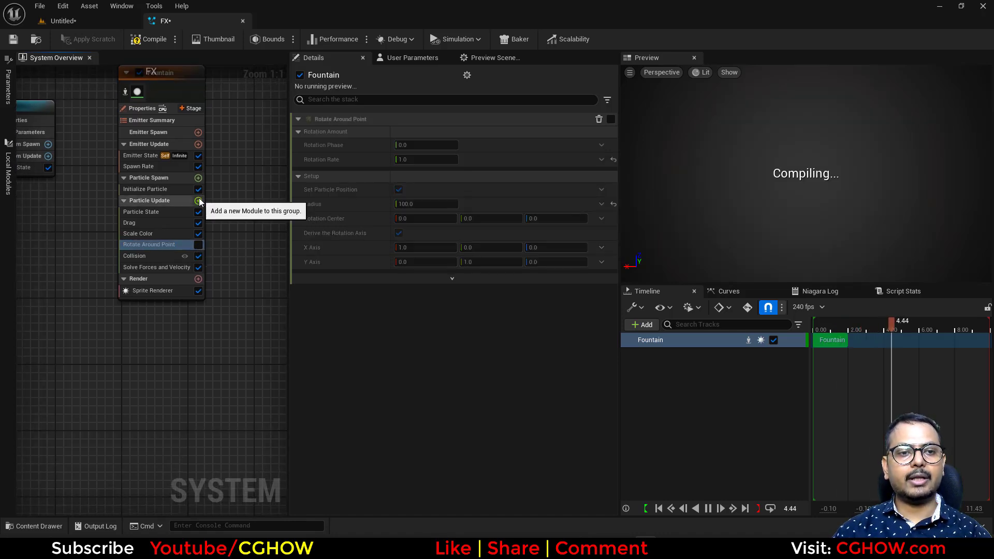
left_click(198, 200)
type("vort")
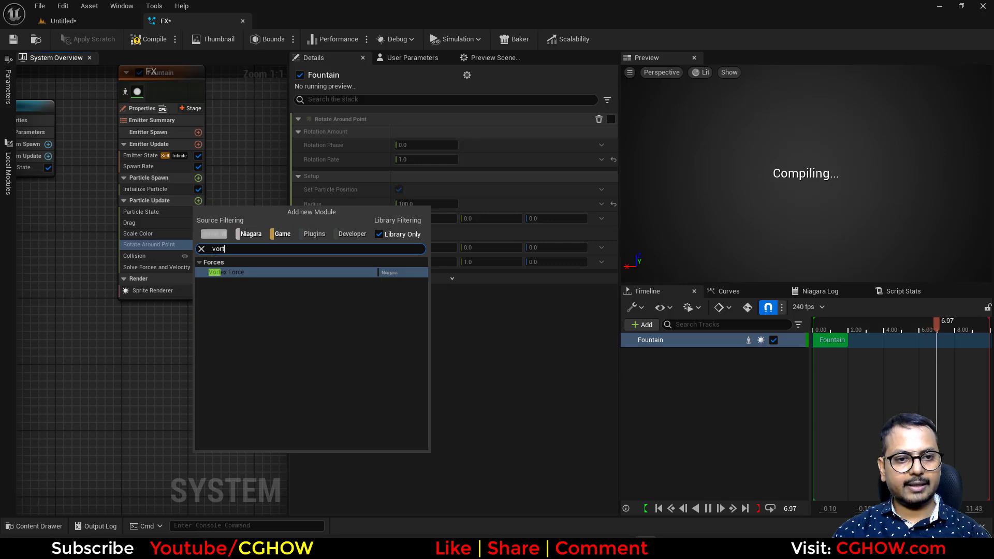
left_click(225, 271)
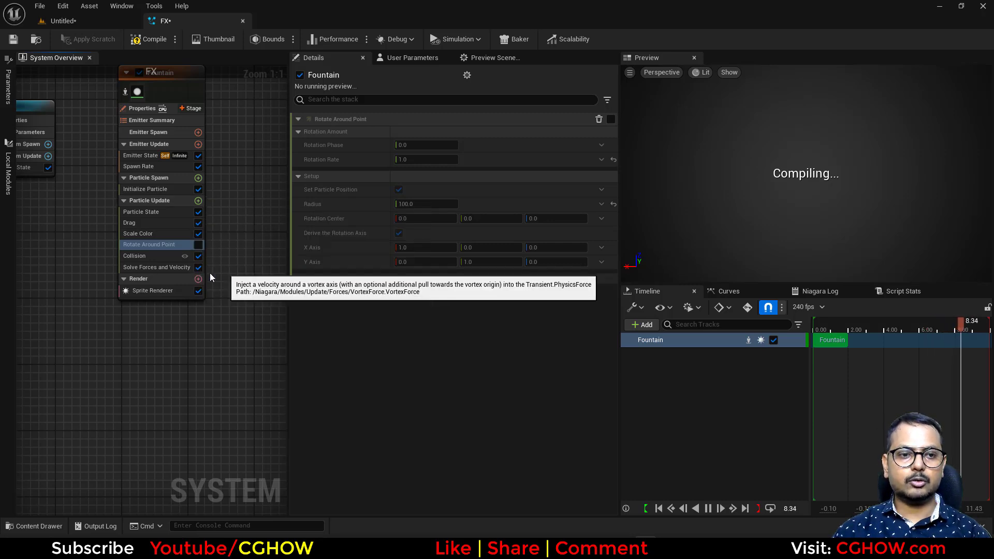
mouse_move(155, 268)
left_mouse_down()
mouse_move(166, 261)
mouse_move(155, 253)
left_mouse_up()
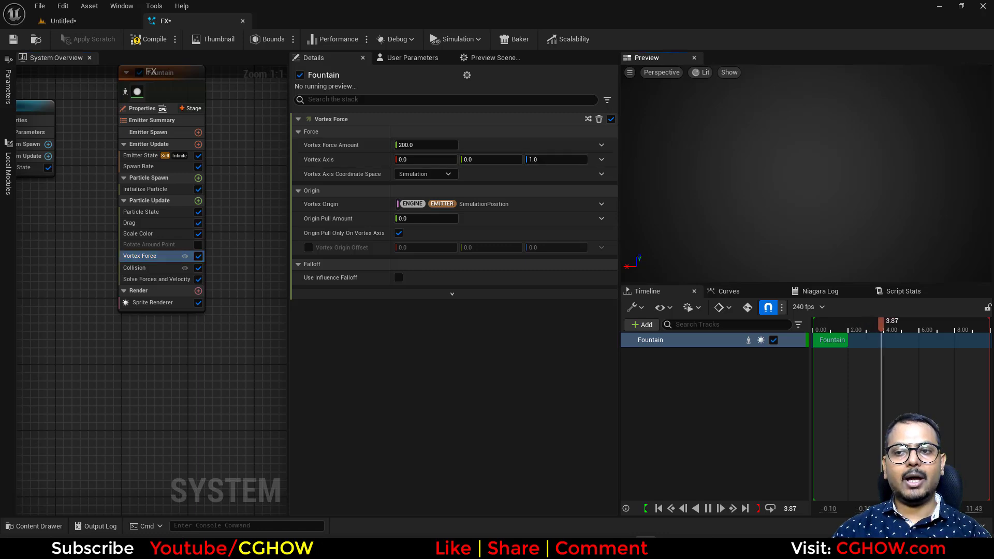
Add a Shape Location module to Particle Spawn using the Torus shape.
left_click(198, 178)
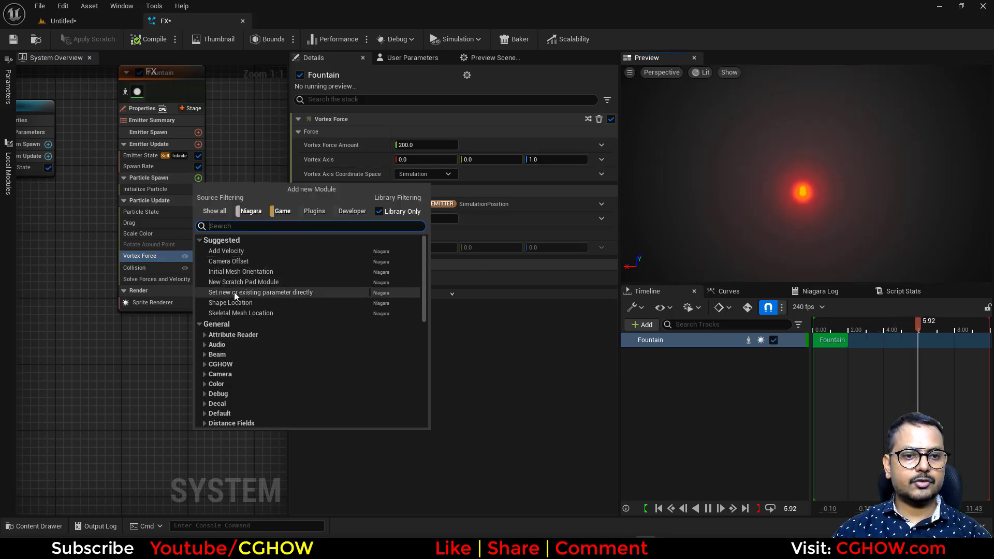
left_click(231, 303)
left_click(427, 157)
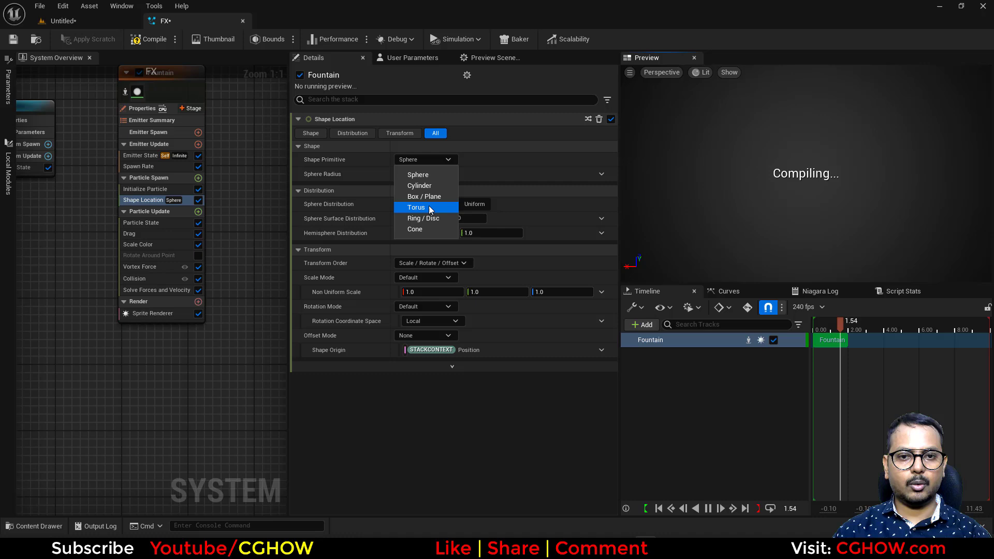
left_click(429, 208)
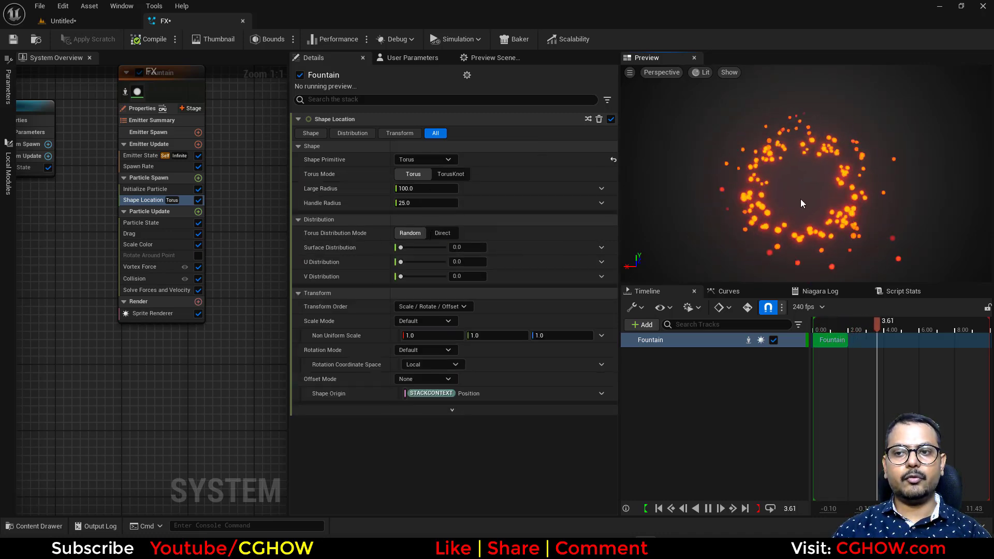
Raise the Spawn Rate to about 1000 and check the denser ring in the level.
left_click(103, 21)
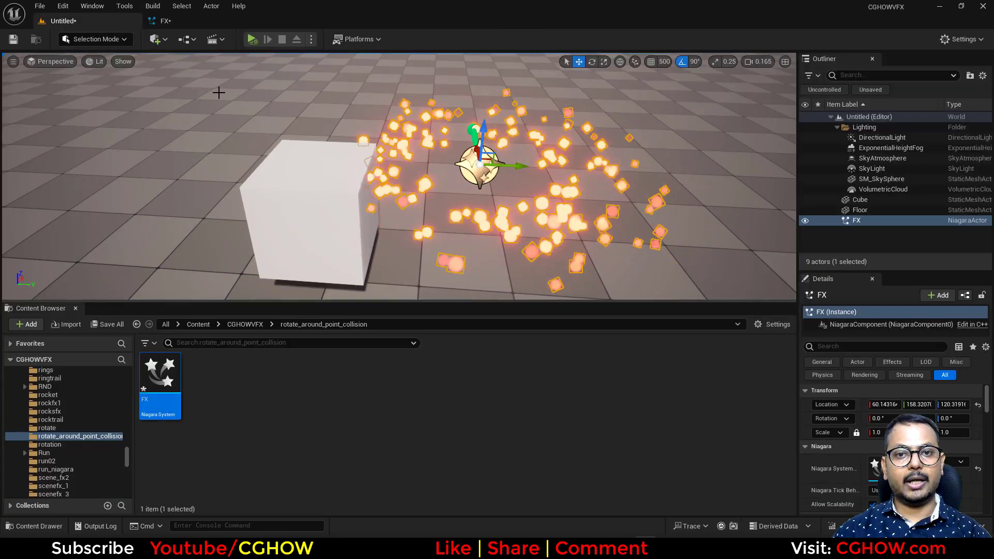
left_click(182, 23)
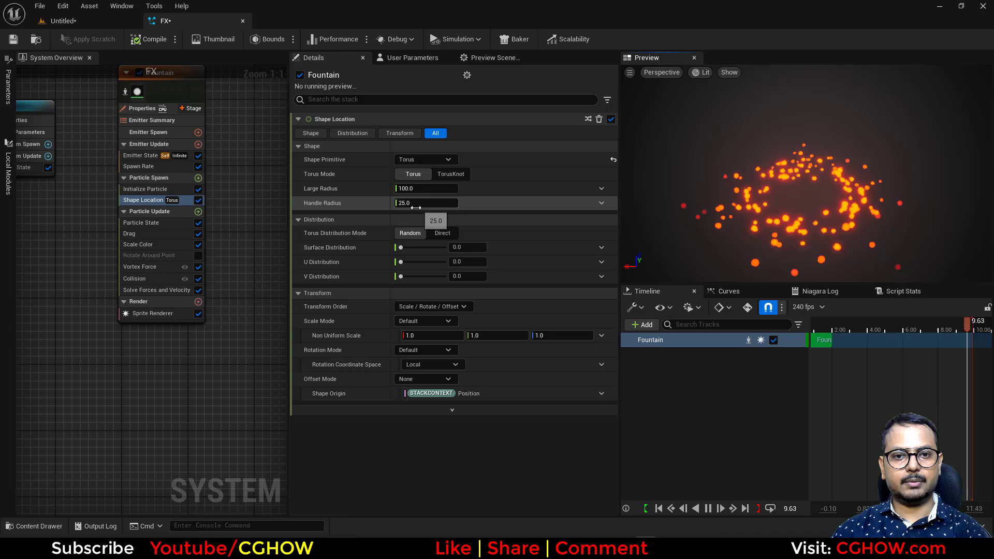
left_click(156, 167)
left_click_drag(440, 134, 523, 134)
left_click(91, 20)
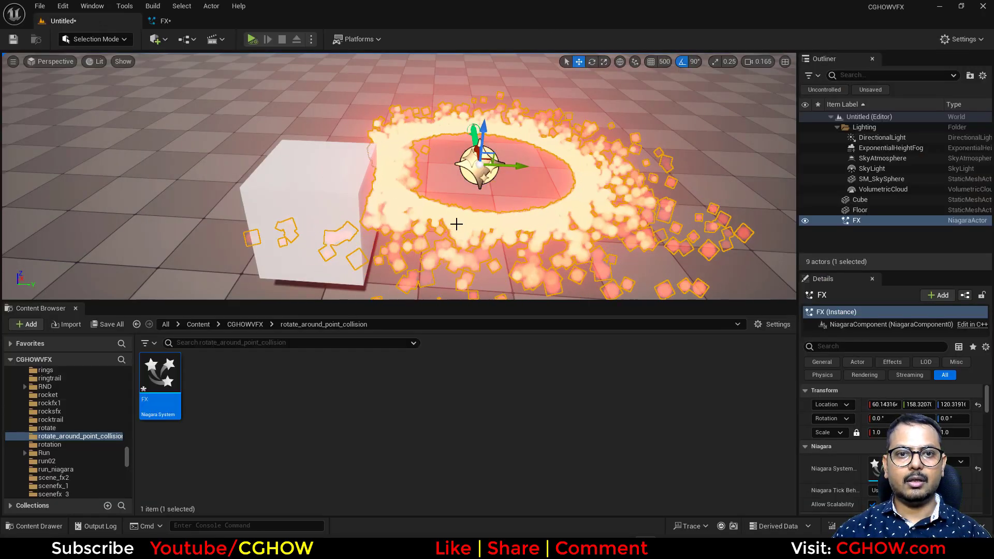
right_click_drag(398, 176, 422, 172)
left_click(163, 20)
Turn on Show Parameter Writes and expand the Vortex Force module's writes.
left_click(140, 267)
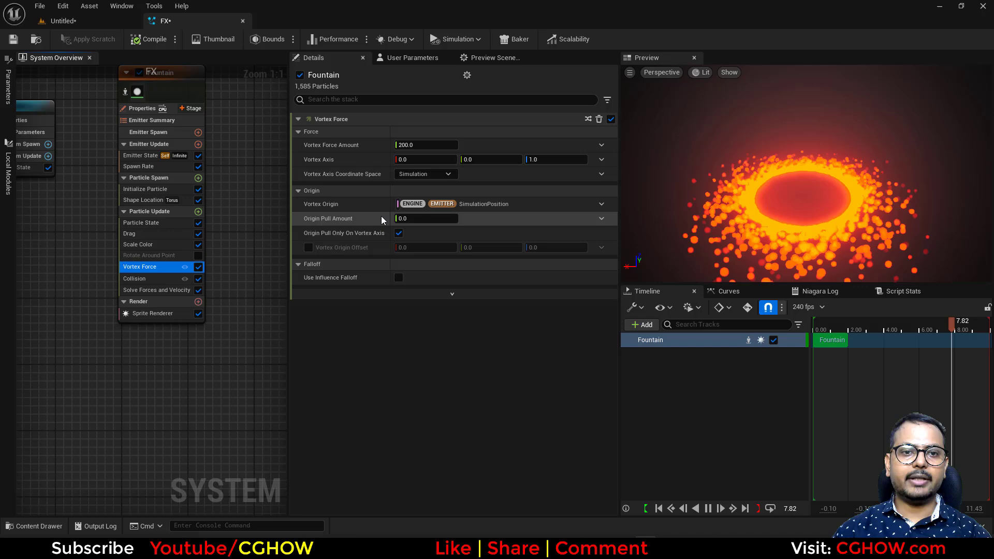
left_click(607, 99)
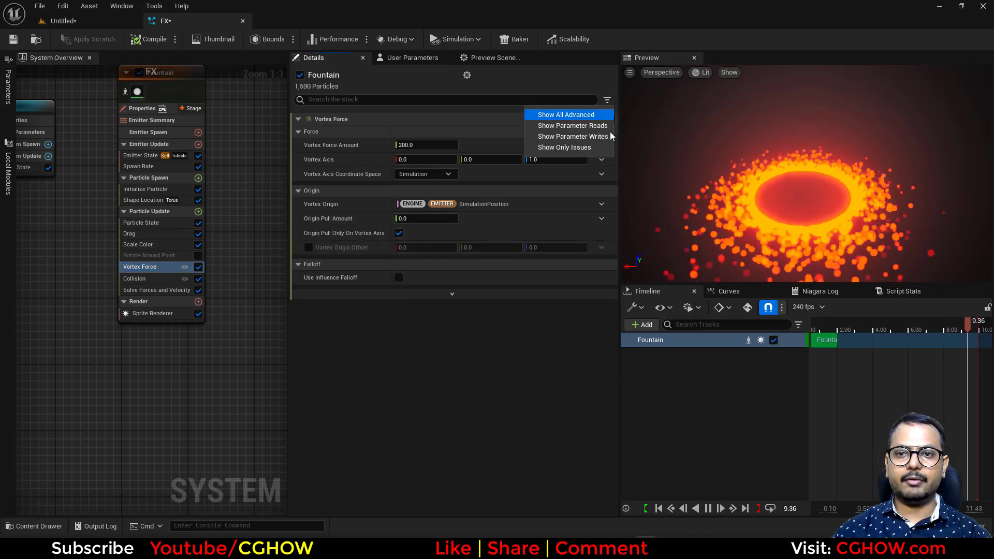
left_click(573, 138)
left_click(311, 307)
left_click(298, 306)
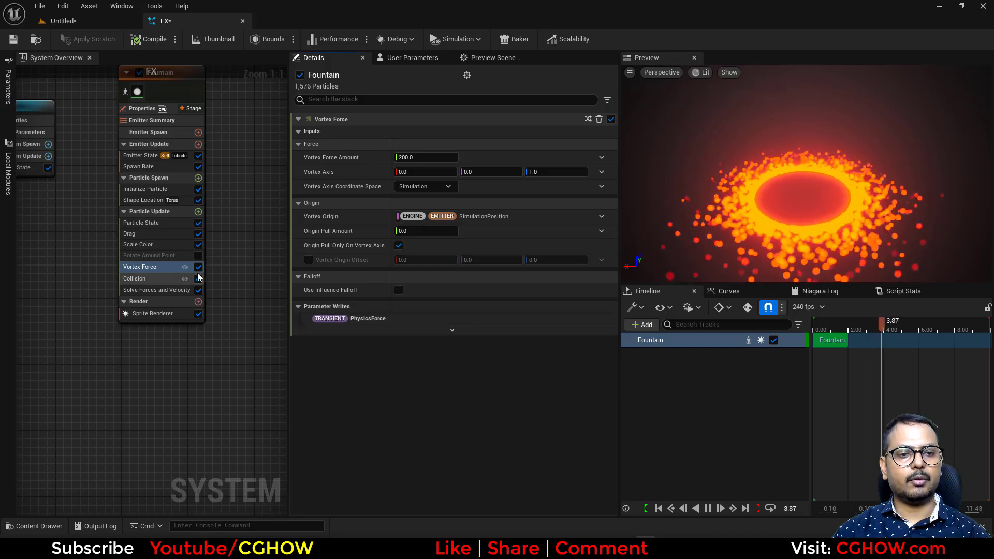
Disable Vortex Force and Shape Location, and re-enable Rotate Around Point.
left_click(198, 266)
left_click(199, 256)
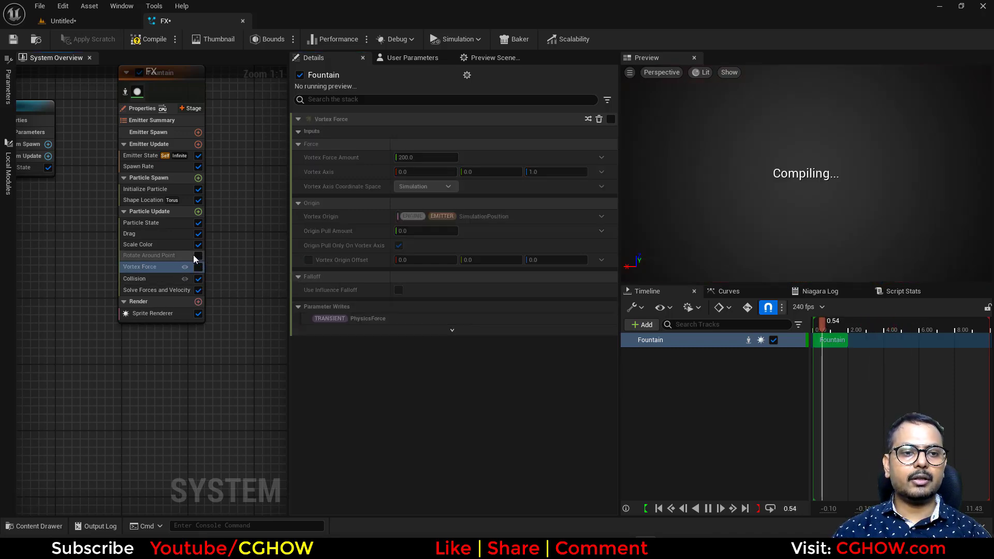
left_click(146, 256)
left_click(198, 200)
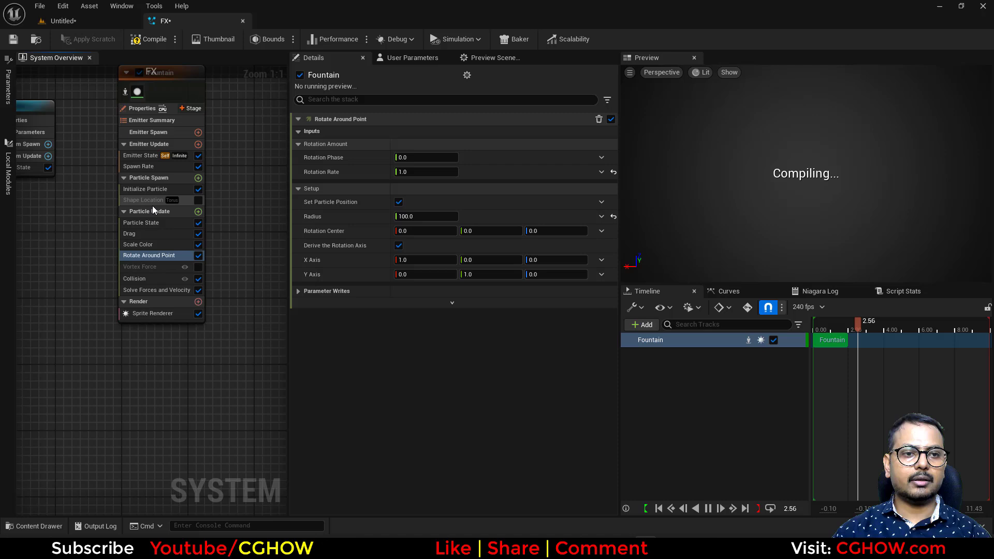
Uncheck Set Particle Position in Rotate Around Point's parameter writes.
left_click(607, 99)
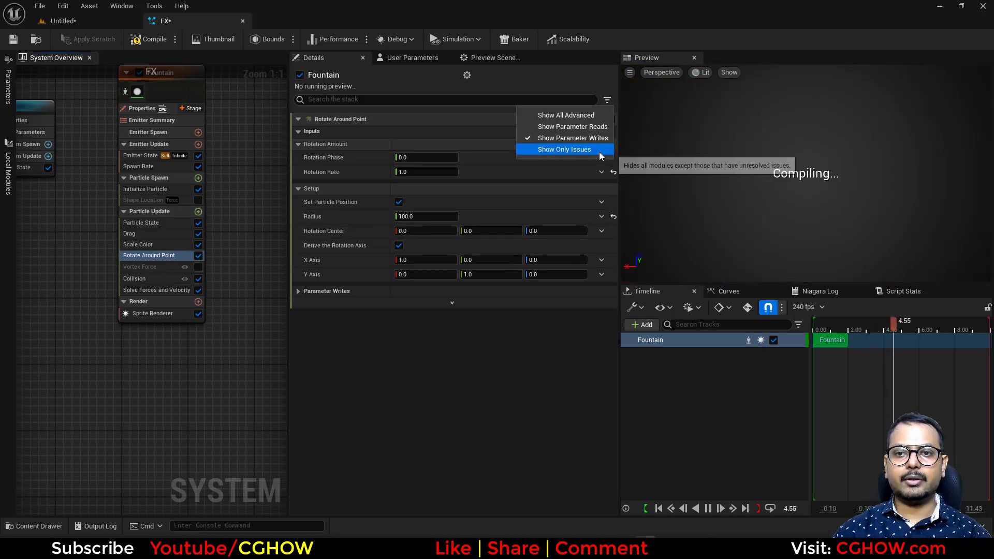
left_click(298, 289)
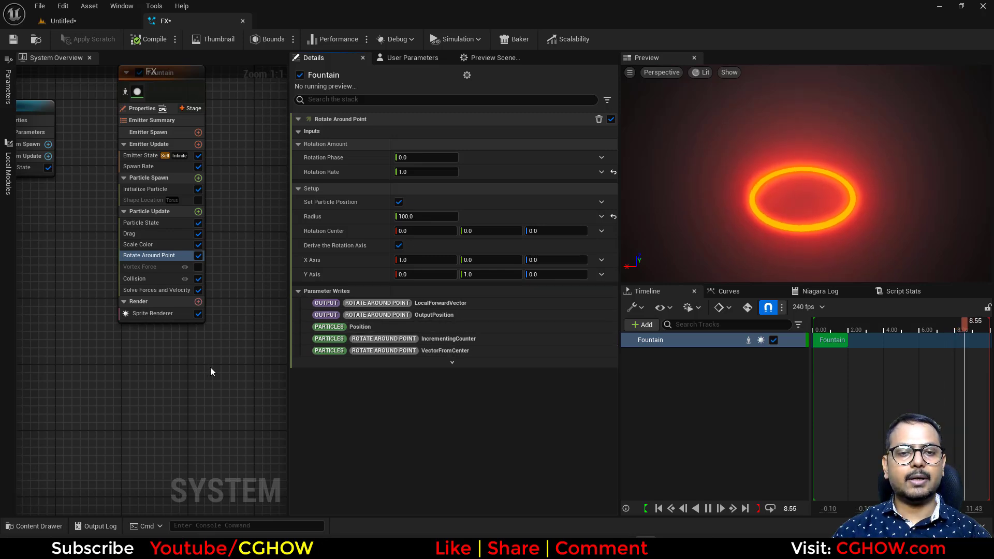
right_click_drag(247, 332, 258, 341)
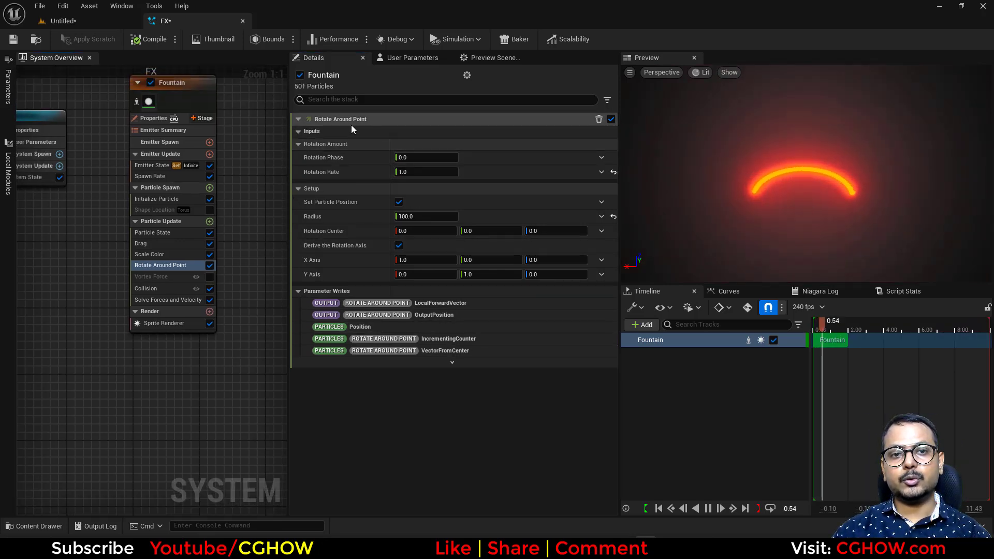
left_click(399, 202)
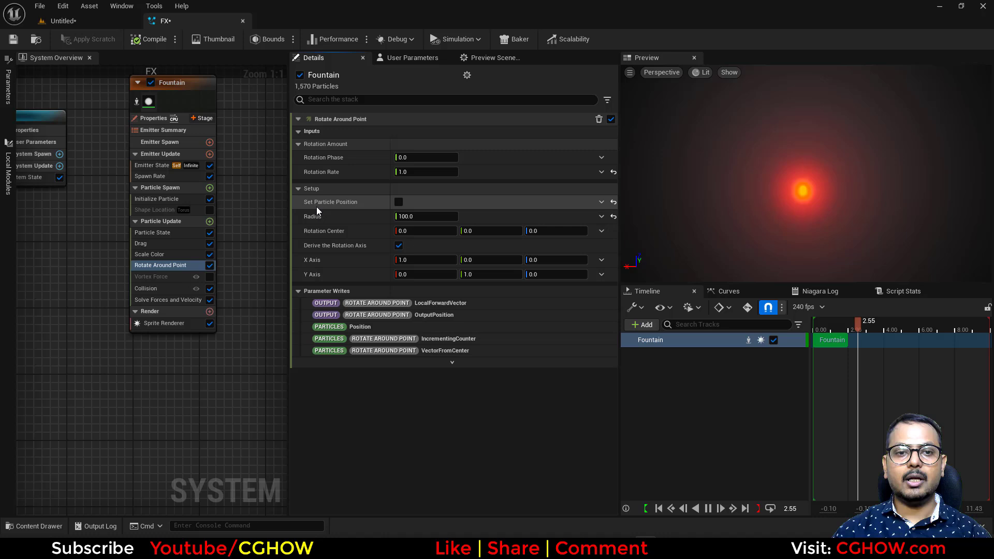
right_click_drag(204, 380, 200, 415)
Find the particle Velocity parameter with 'velo' and add it as a setter module in Particle Update.
right_click_drag(96, 307, 161, 315)
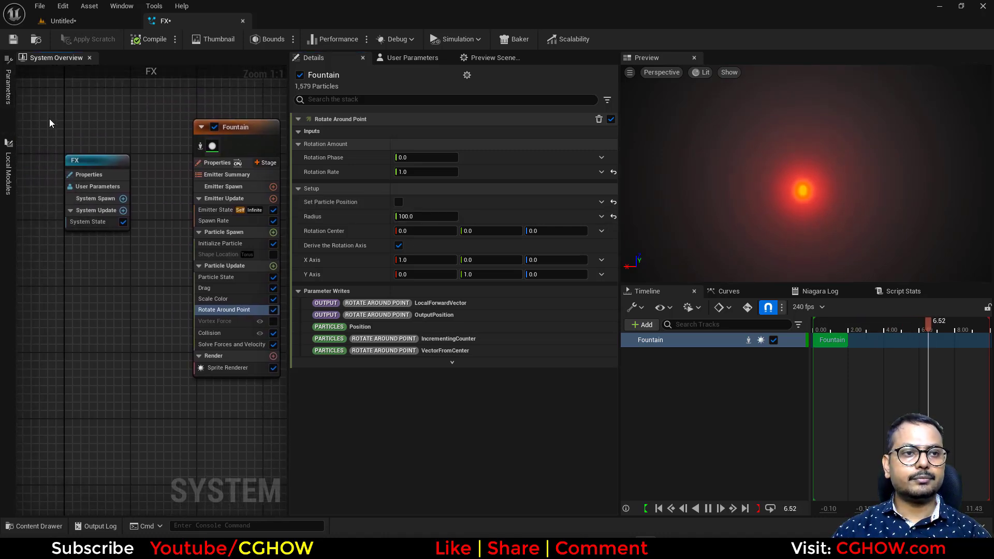
left_click(8, 98)
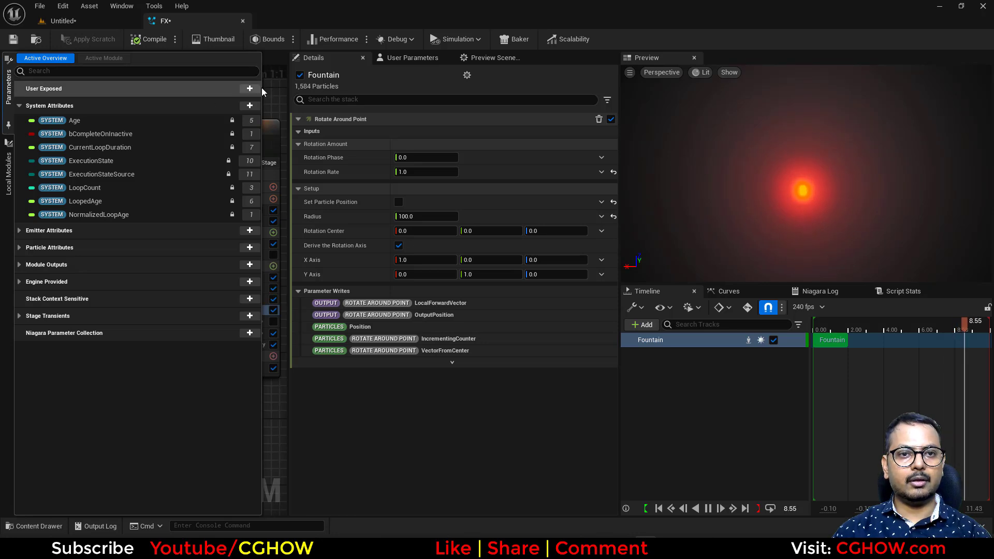
left_click(274, 98)
left_click_drag(288, 105, 390, 124)
right_click_drag(307, 262, 387, 269)
left_click(8, 101)
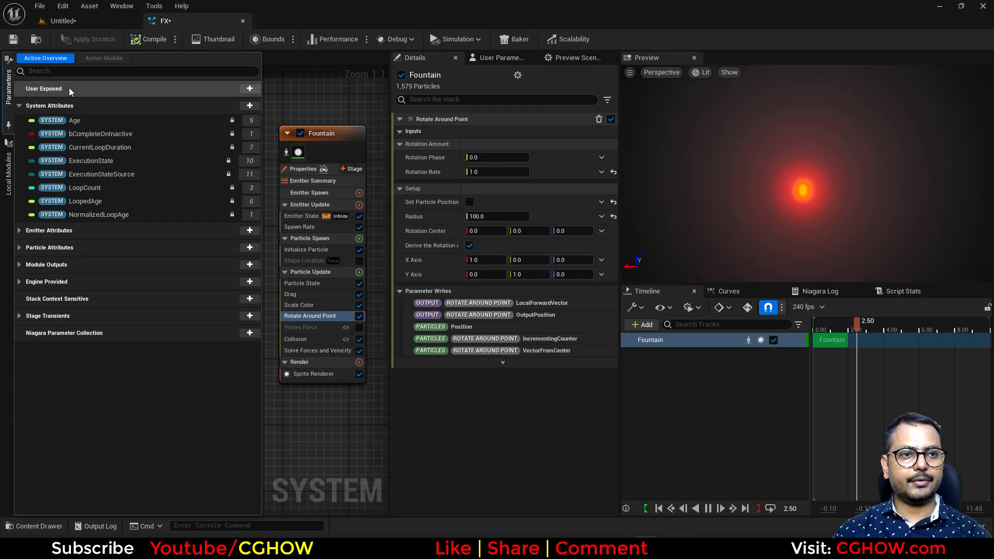
type("velo")
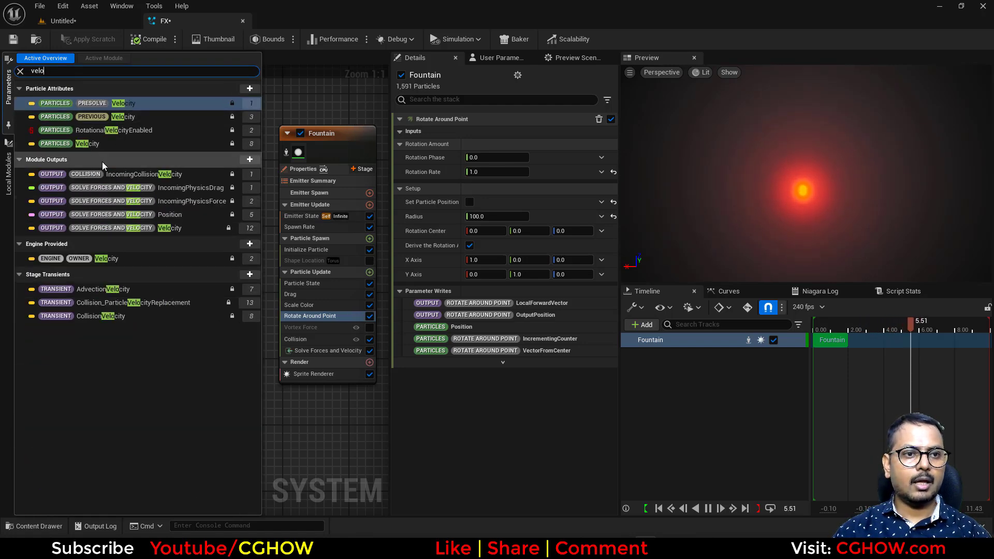
left_click(102, 145)
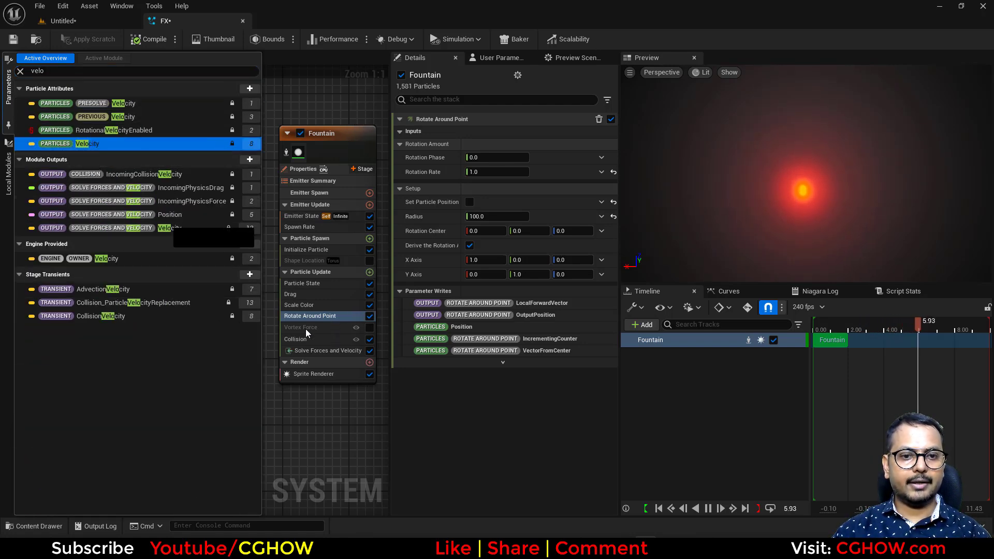
left_click_drag(305, 328, 304, 333)
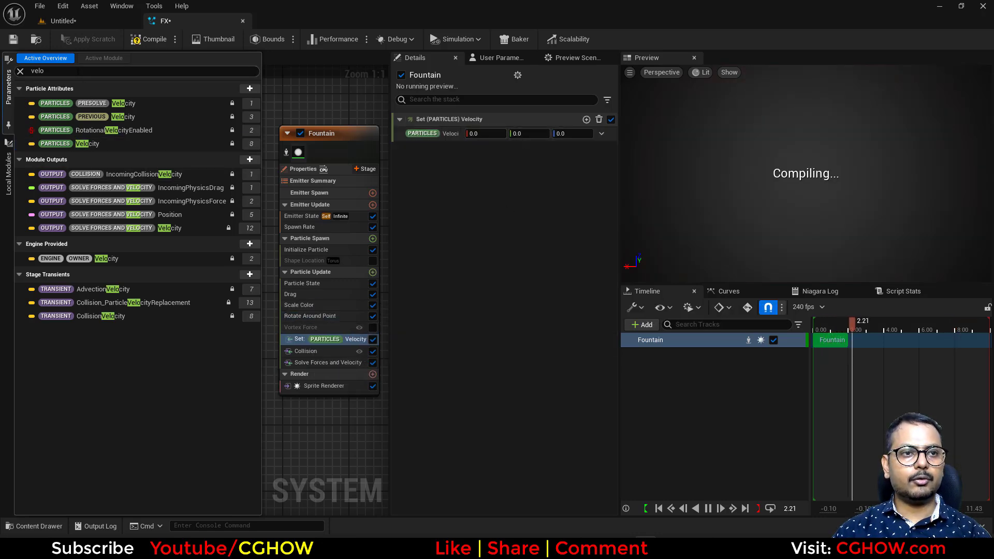
Drive velocity from Rotate Around Point's OutputPosition, set its radius to 554.49, and move the ring beside the cube.
left_click(78, 71)
type("rotat")
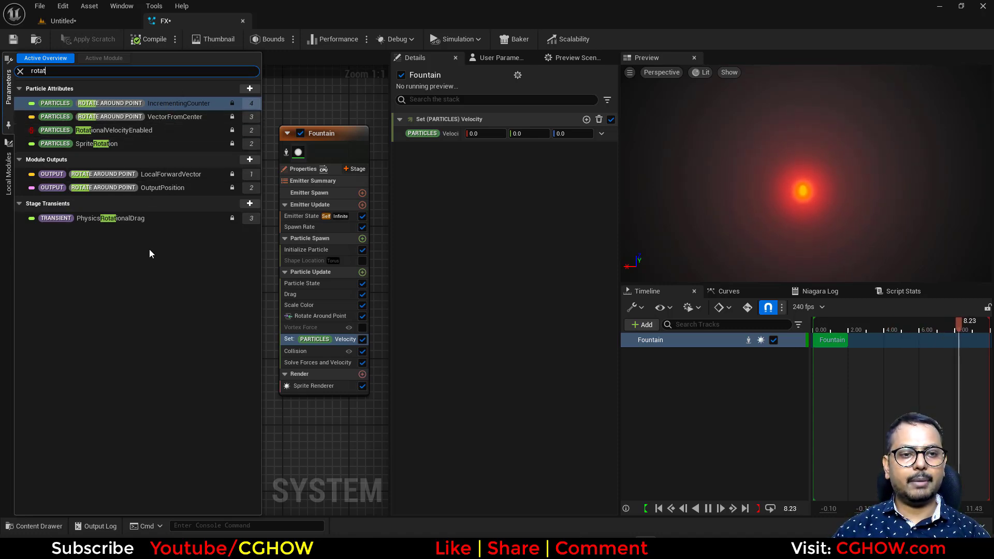
left_click_drag(161, 191, 485, 138)
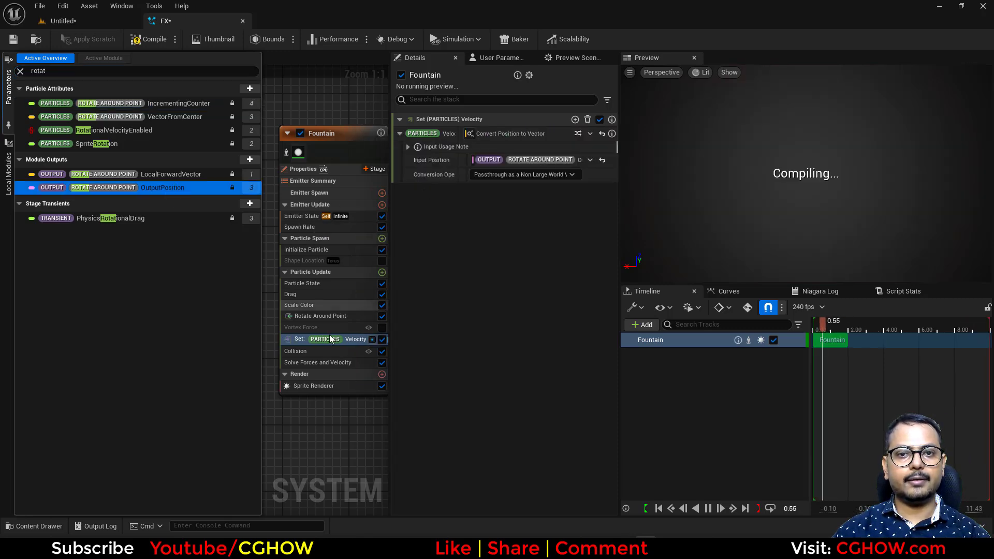
left_click(312, 417)
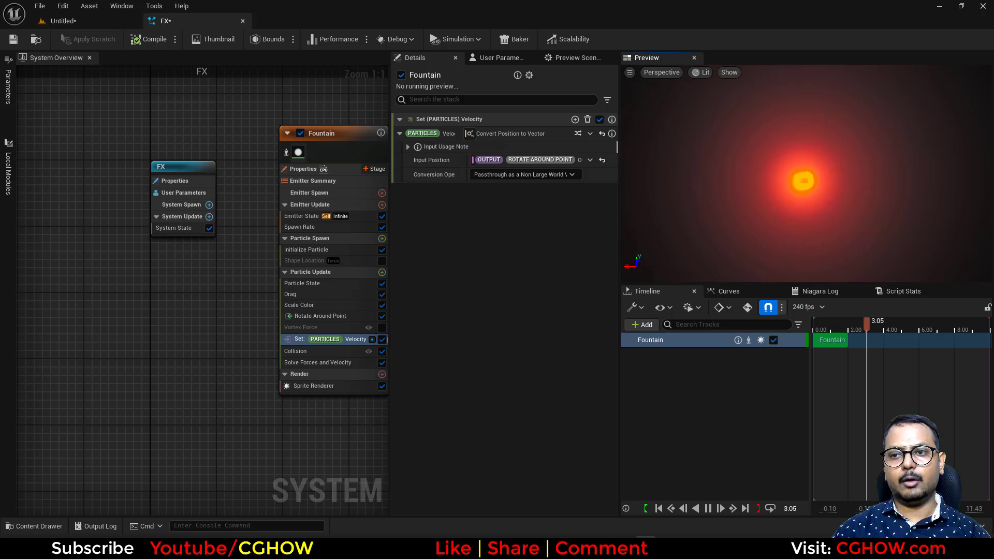
left_click(307, 316)
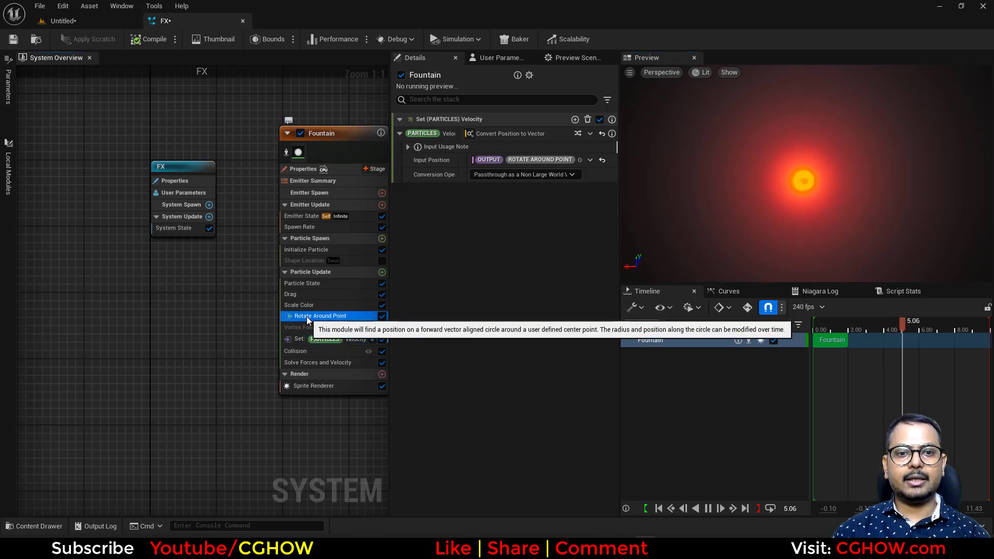
left_click_drag(469, 217, 538, 217)
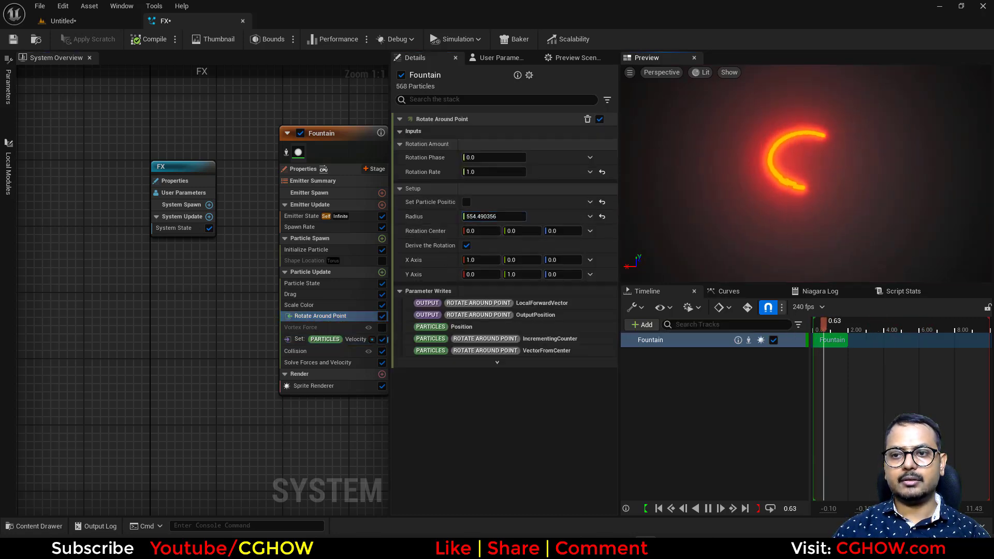
left_click(102, 20)
left_click_drag(493, 159, 147, 143)
Slide the FX ring left off the cube and back, then review the Set Velocity module settings.
key("a")
mouse_move(271, 191)
right_mouse_down()
mouse_move(290, 191)
mouse_move(271, 191)
right_mouse_up()
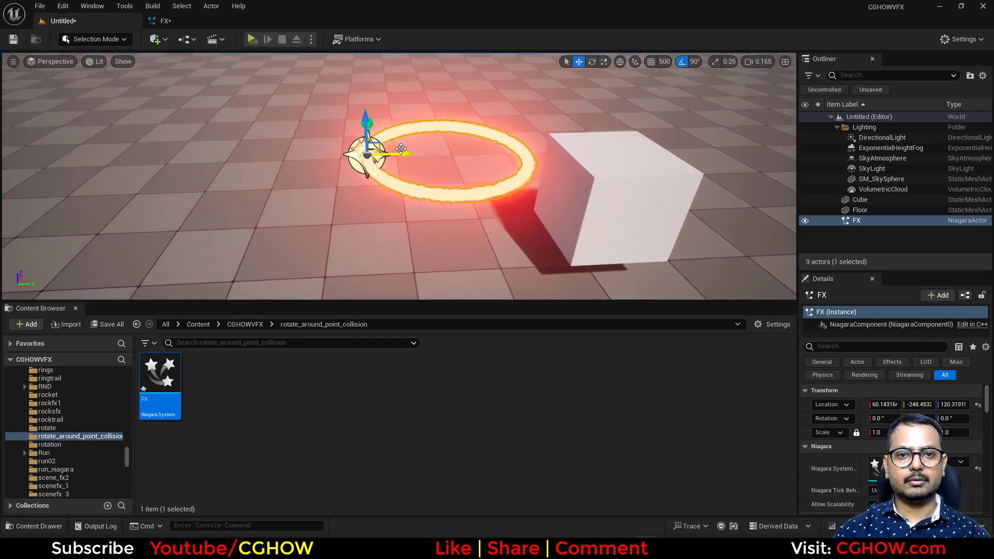
left_click_drag(397, 153, 333, 174)
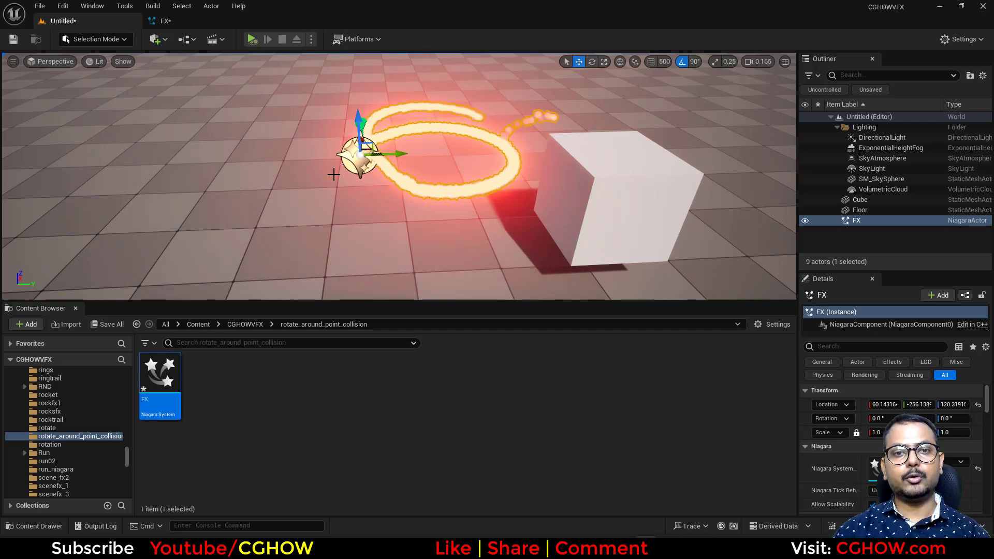
left_click(193, 18)
right_click_drag(292, 423, 197, 400)
left_click(226, 315)
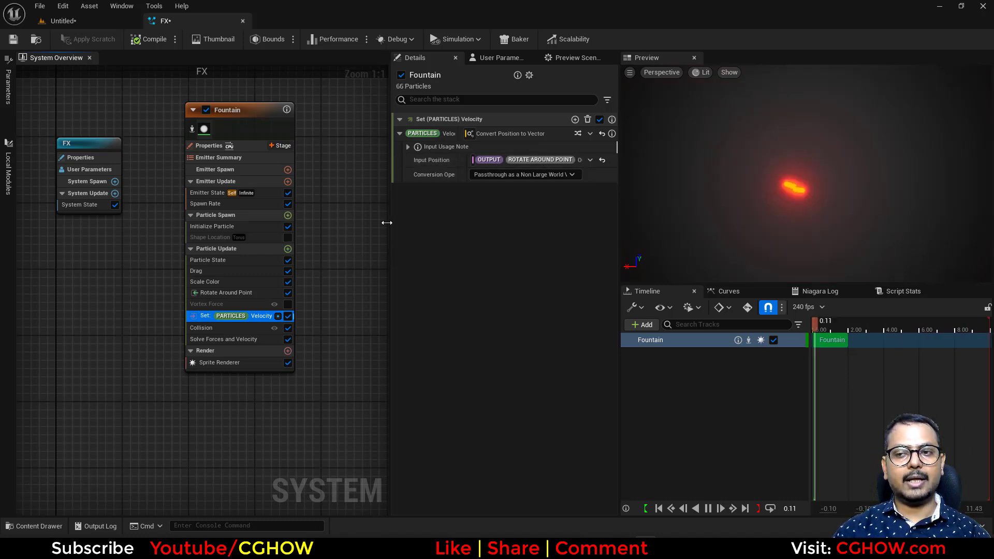
Slide the ring along Y clear of the cube, briefly checking the YouTube channel videos page.
left_click(84, 20)
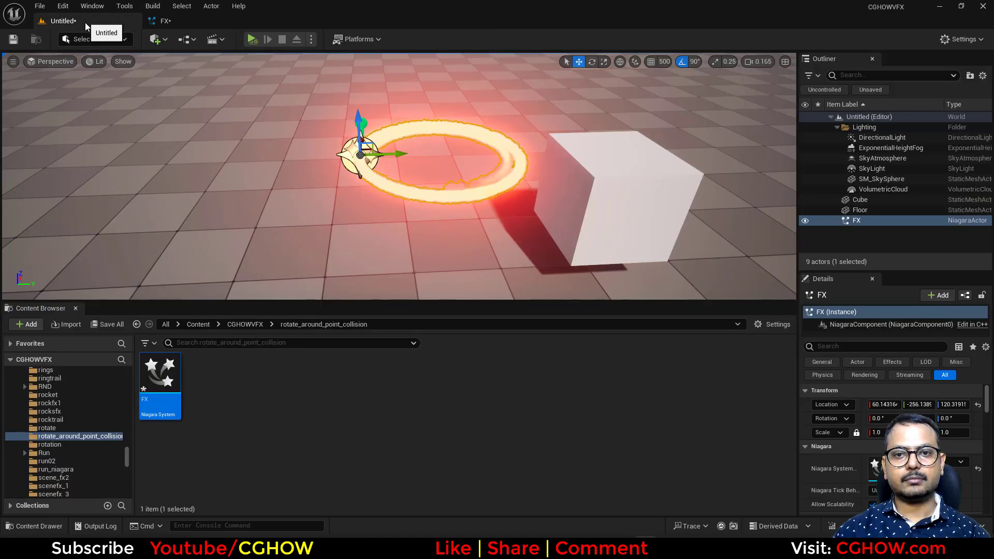
left_click_drag(395, 158, 326, 157)
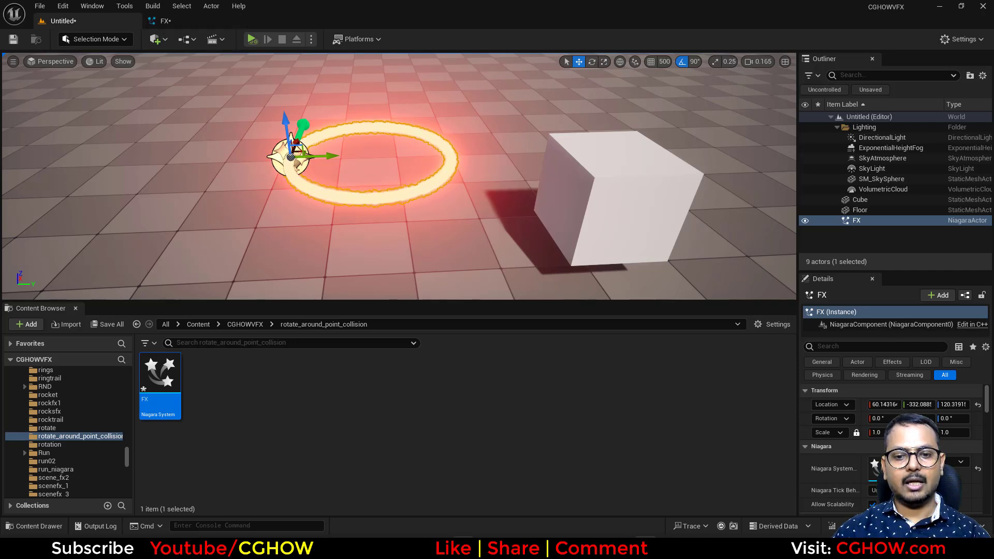
mouse_move(993, 111)
left_mouse_down()
mouse_move(394, 110)
mouse_move(362, 1)
left_mouse_up()
left_click(84, 4)
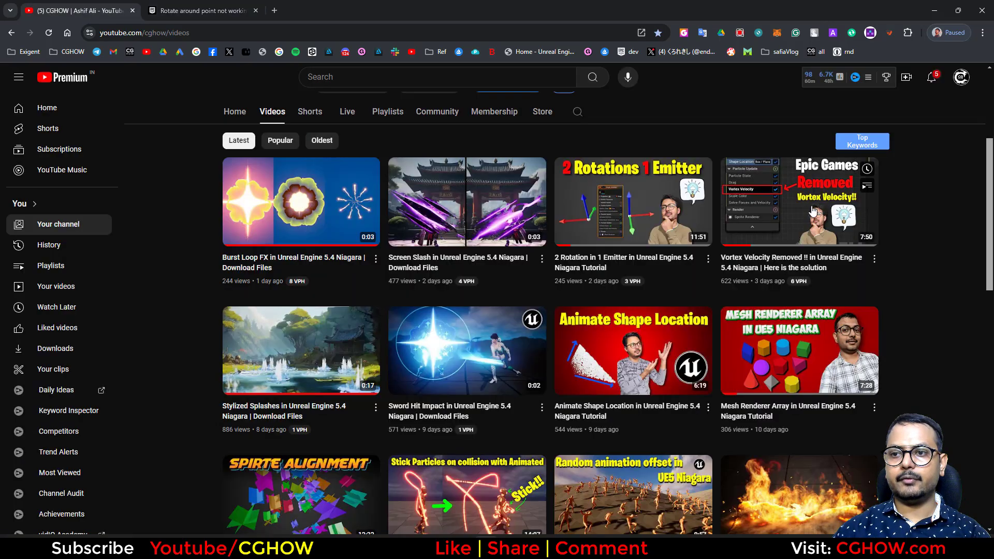
left_click(936, 10)
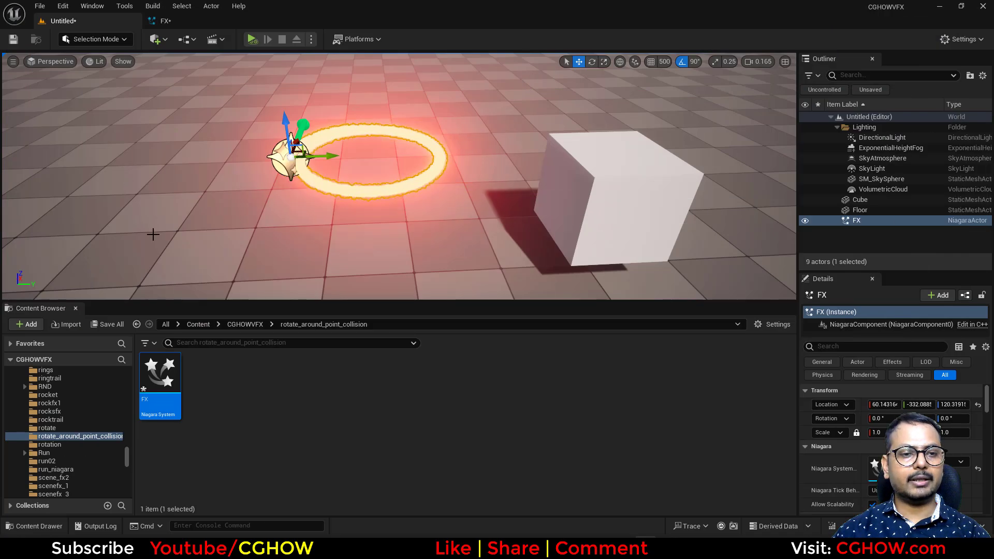
Delete the Set Velocity and Rotate Around Point modules and re-enable Shape Location.
left_click(166, 21)
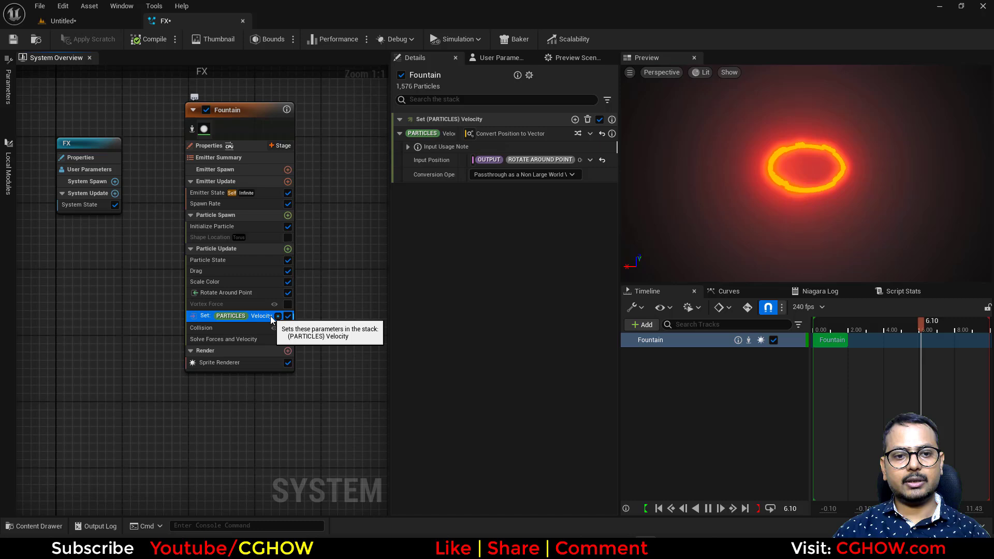
key("Delete")
left_click(207, 293)
key("Delete")
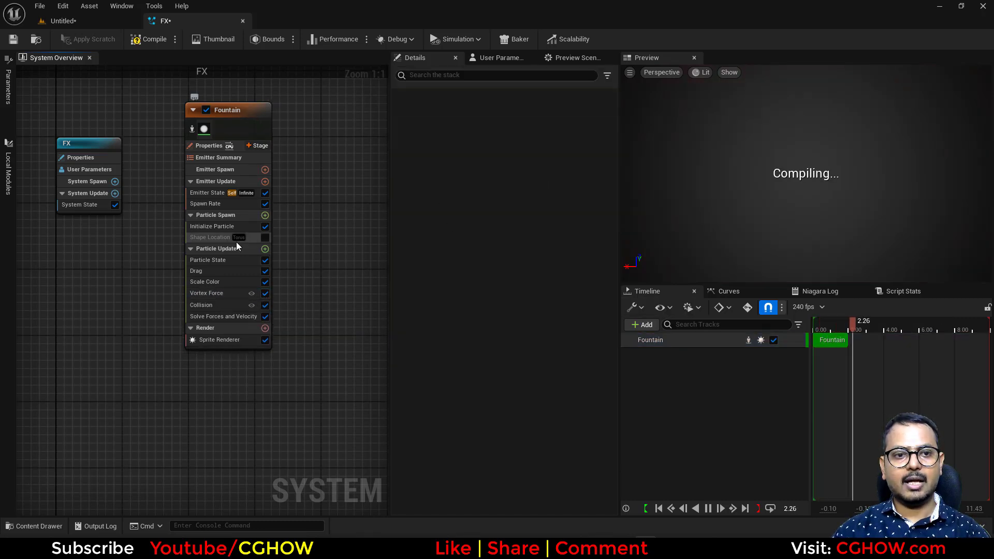
left_click(264, 237)
left_click(210, 236)
left_click(212, 294)
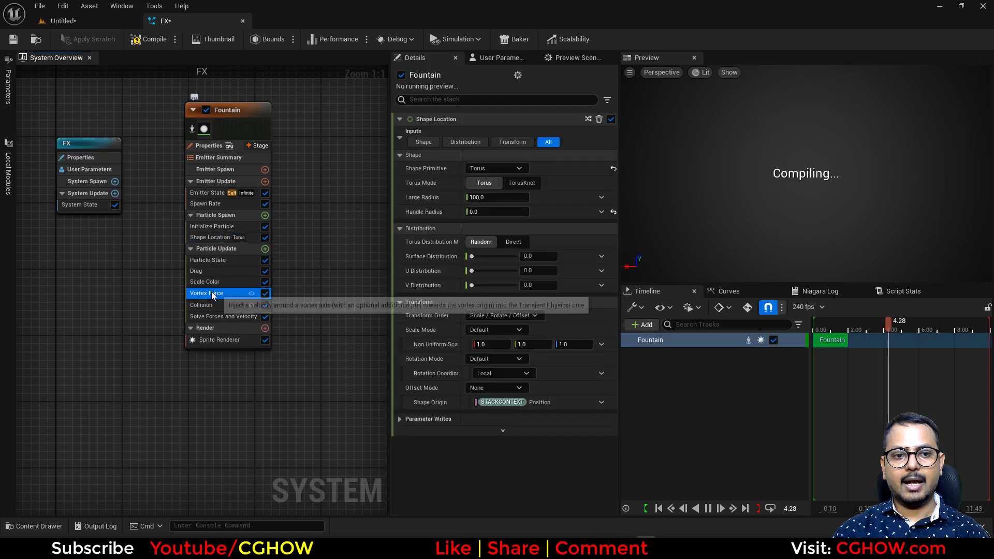
Add a Scale Velocity module to Particle Update via an 'sca' search.
left_click(265, 249)
type("scale")
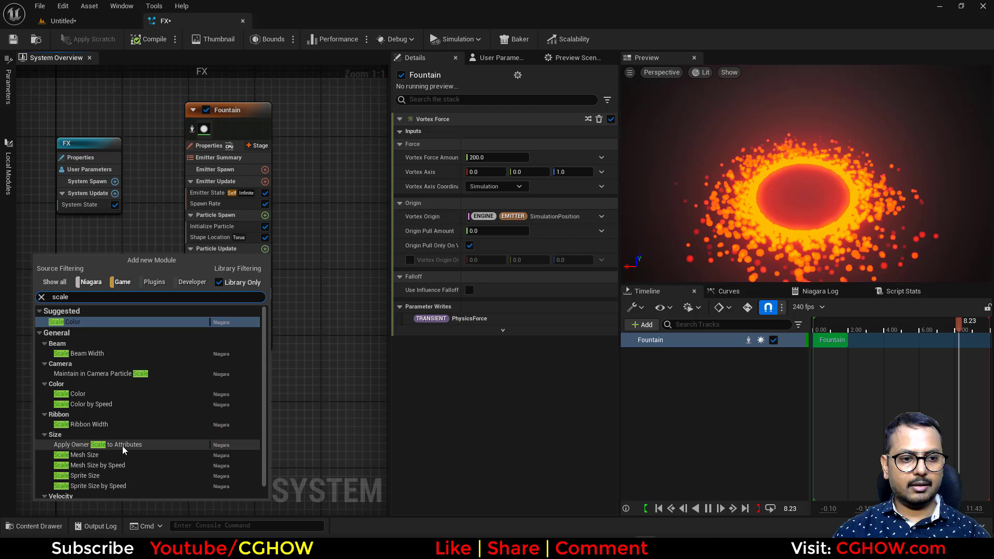
scroll(101, 483, "down", 2)
left_click(95, 497)
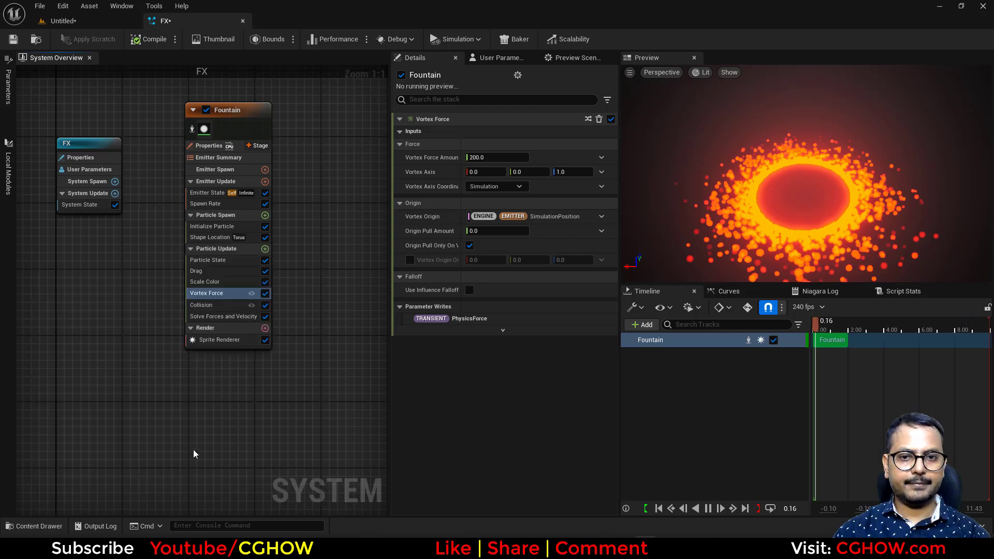
left_click(265, 249)
key("Escape")
right_click_drag(136, 235, 251, 259)
Add a Set PhysicsForce module that multiplies PhysicsForce by 50, 50, 1 using Multiply Vector.
left_click(5, 88)
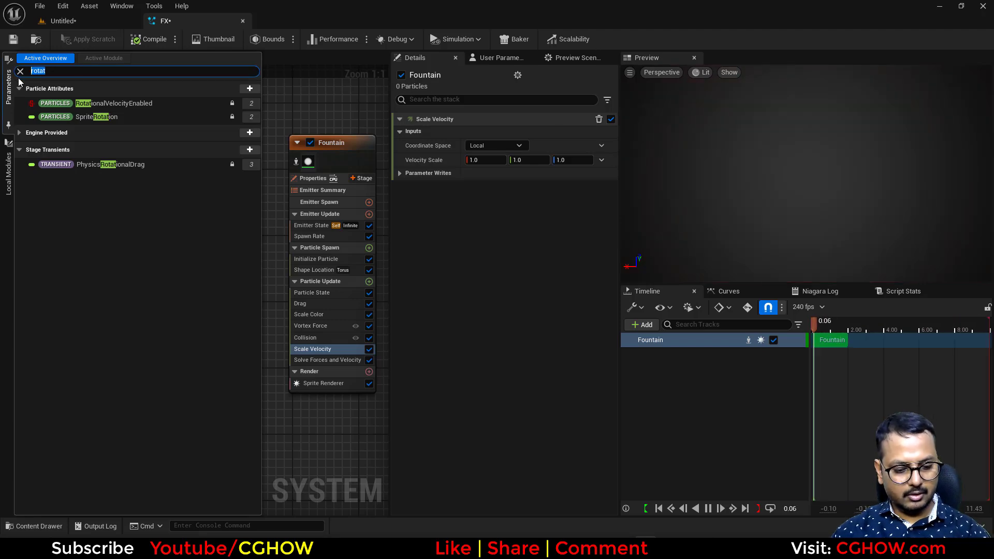
type("p")
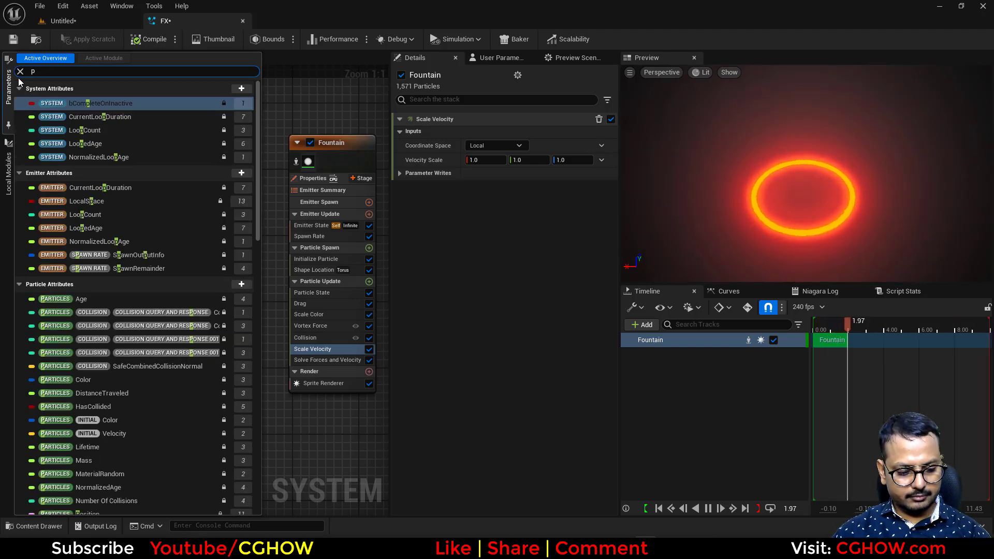
type("hy")
left_click_drag(104, 246, 352, 340)
left_click(600, 133)
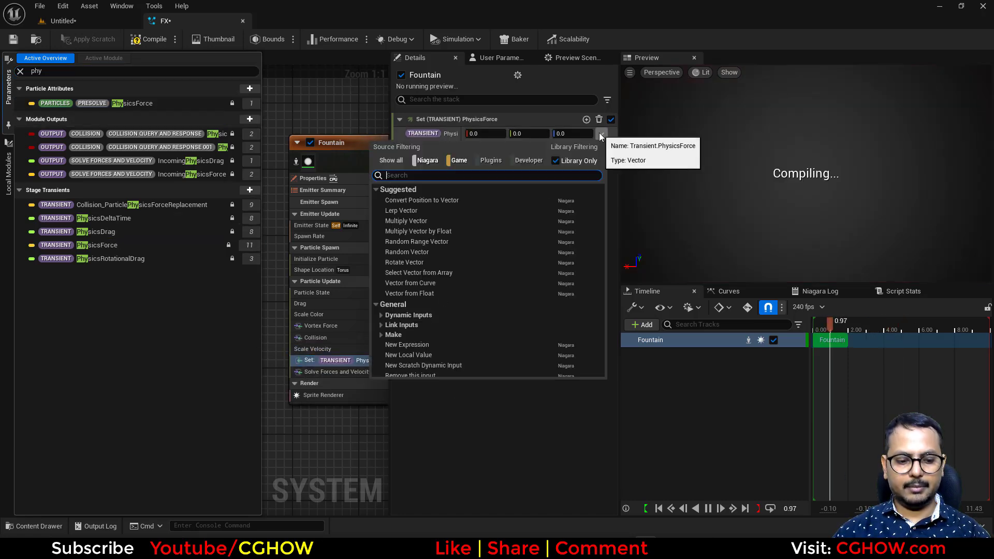
type("mul")
left_click(421, 203)
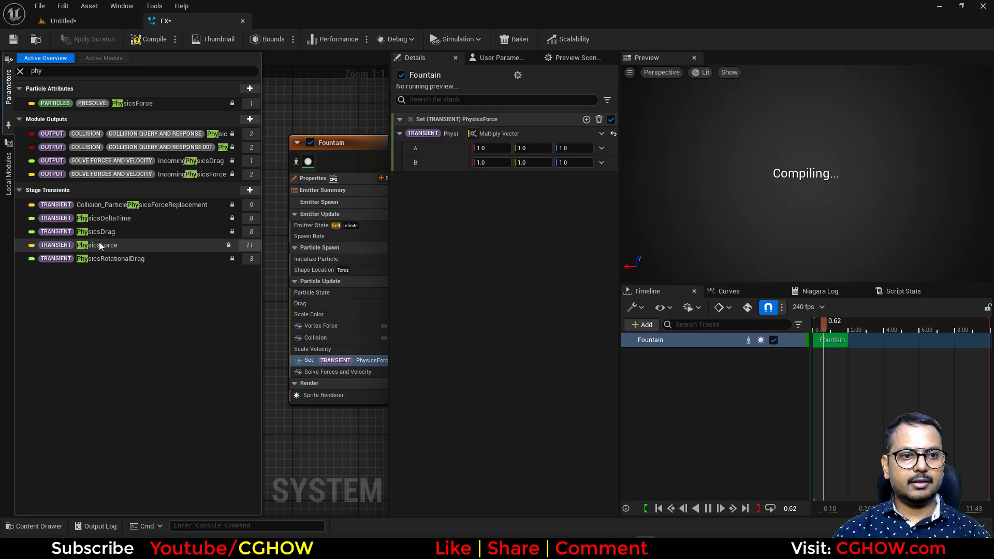
left_click_drag(98, 245, 485, 150)
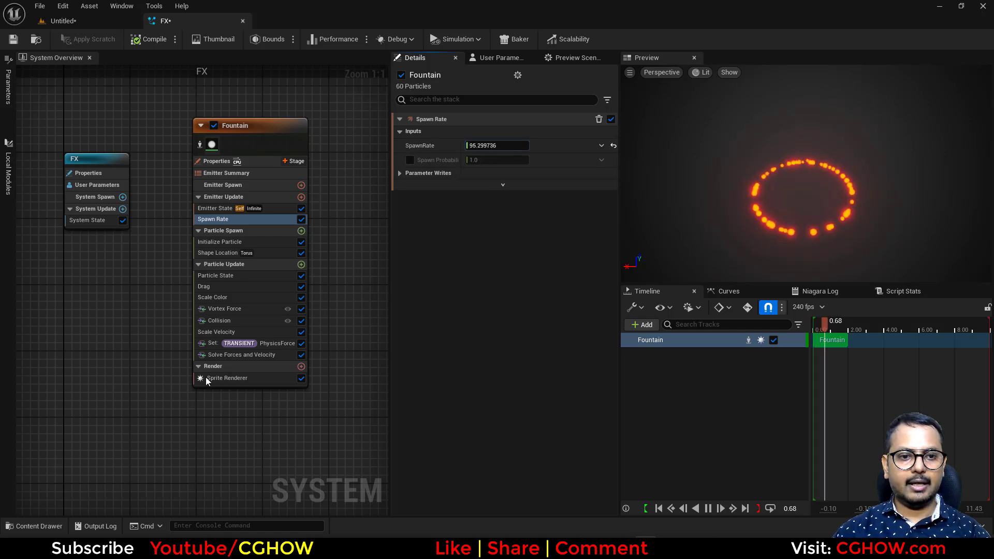
left_click(248, 343)
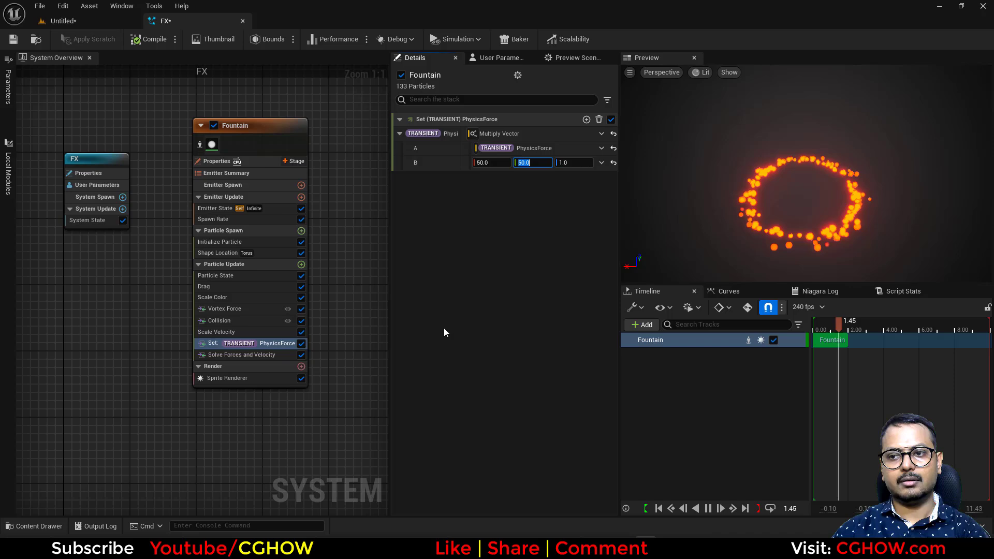
left_click(238, 309)
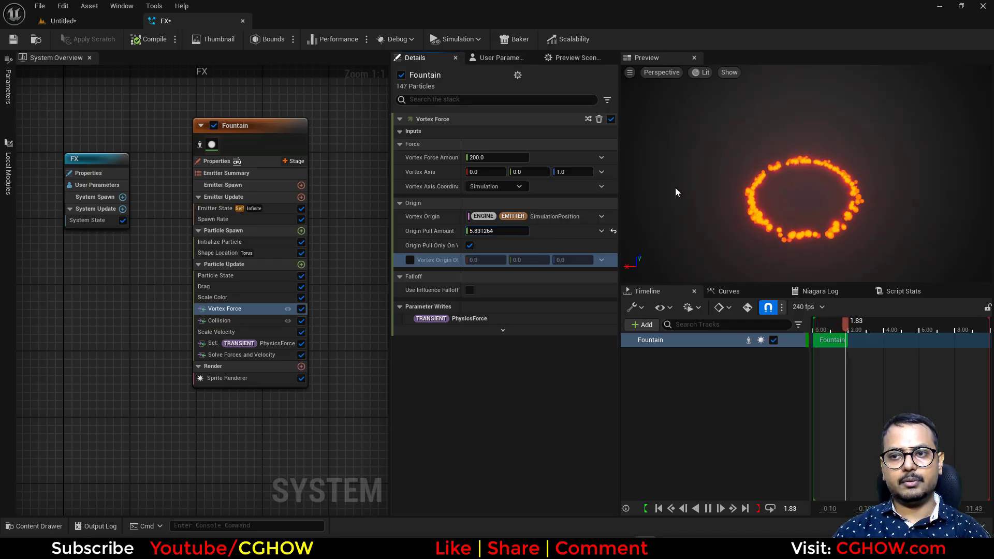
Move Set PhysicsForce directly below Vortex Force and slide the FX ring along Y toward the cube.
left_click(61, 21)
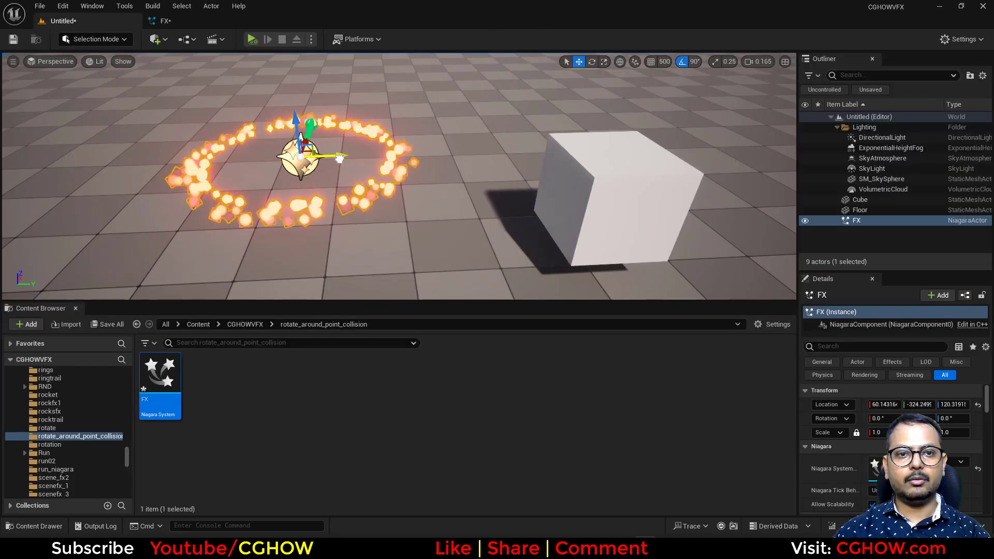
left_click_drag(516, 170, 458, 174)
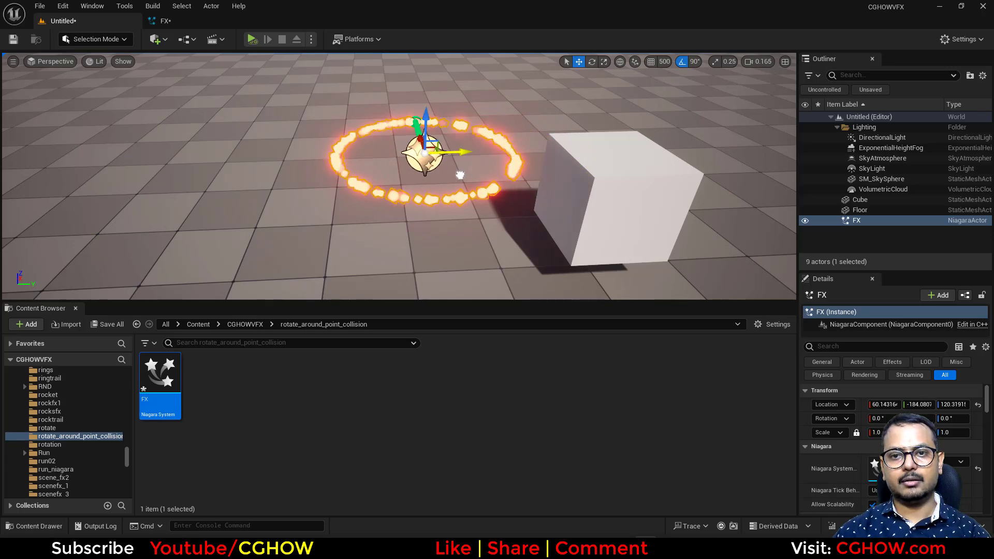
left_click(165, 20)
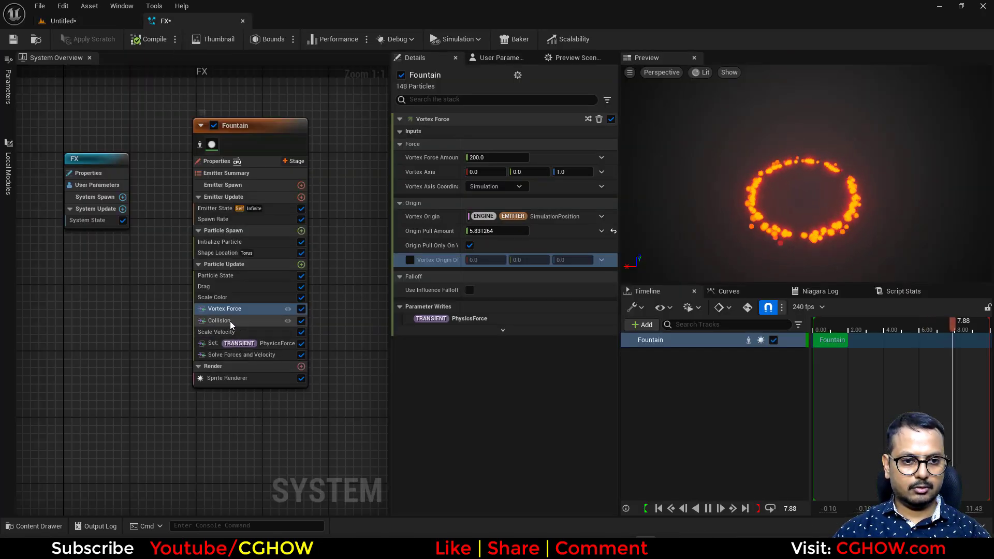
left_click_drag(262, 344, 270, 319)
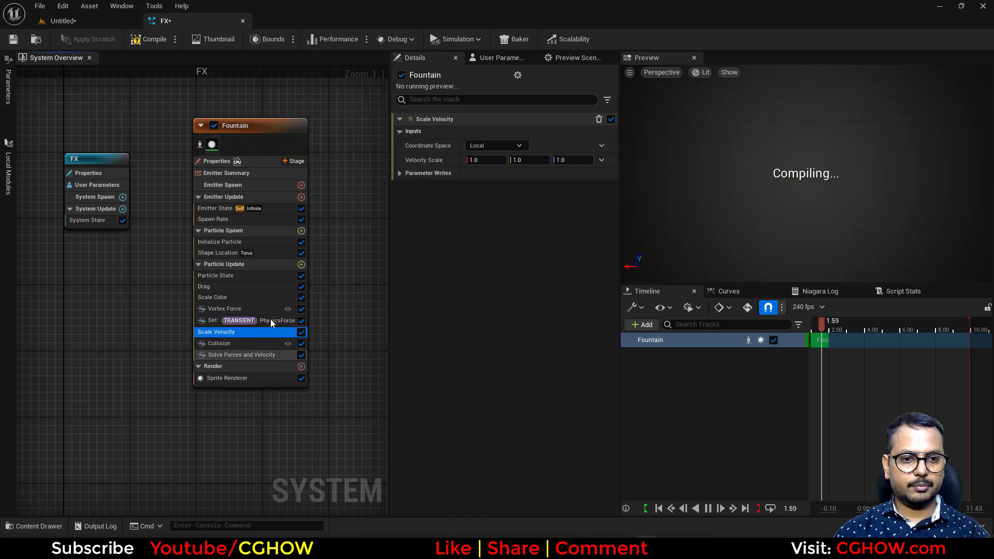
left_click(95, 21)
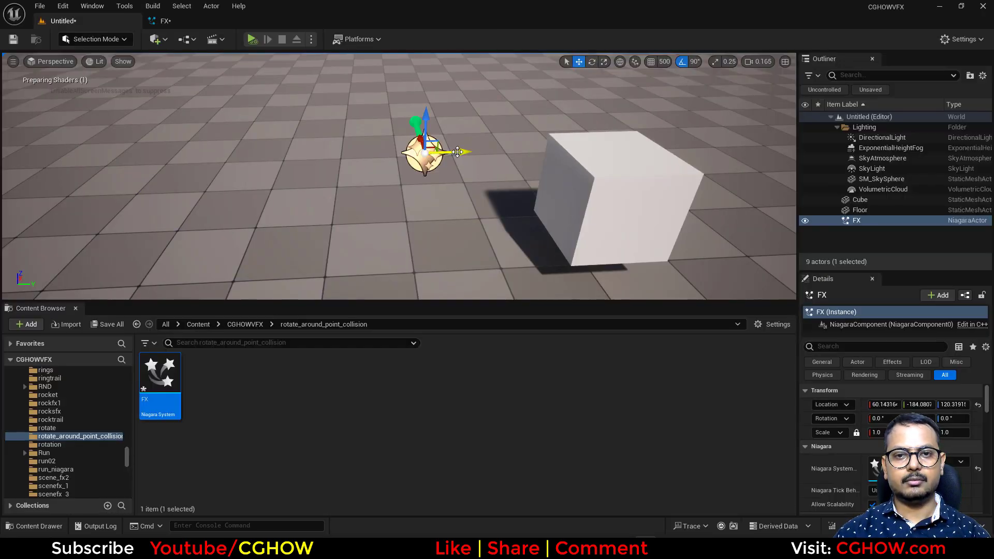
left_click_drag(457, 151, 642, 161)
left_click_drag(492, 160, 502, 224, "alt")
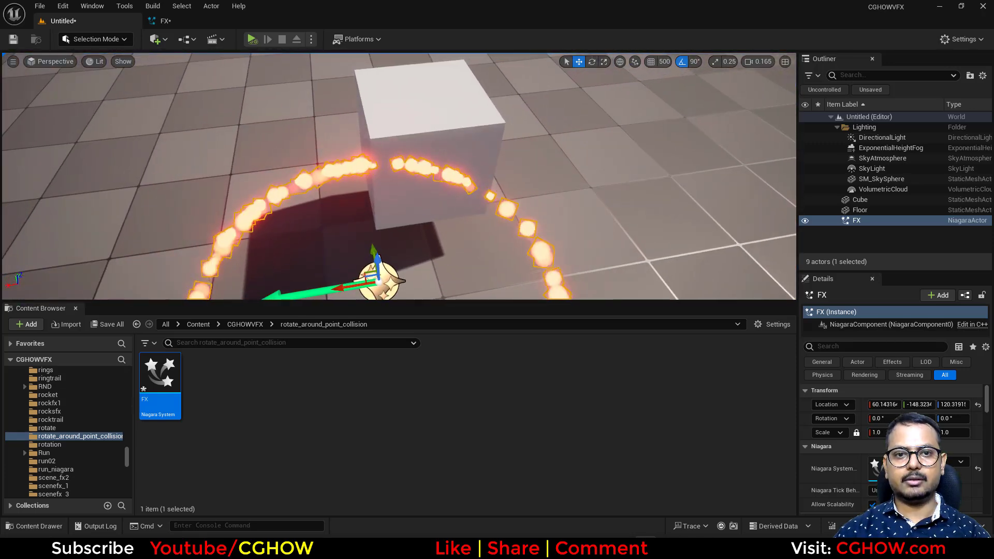
Frame the ring and cube in the level and move the FX ring toward the cube along Y.
left_click(166, 20)
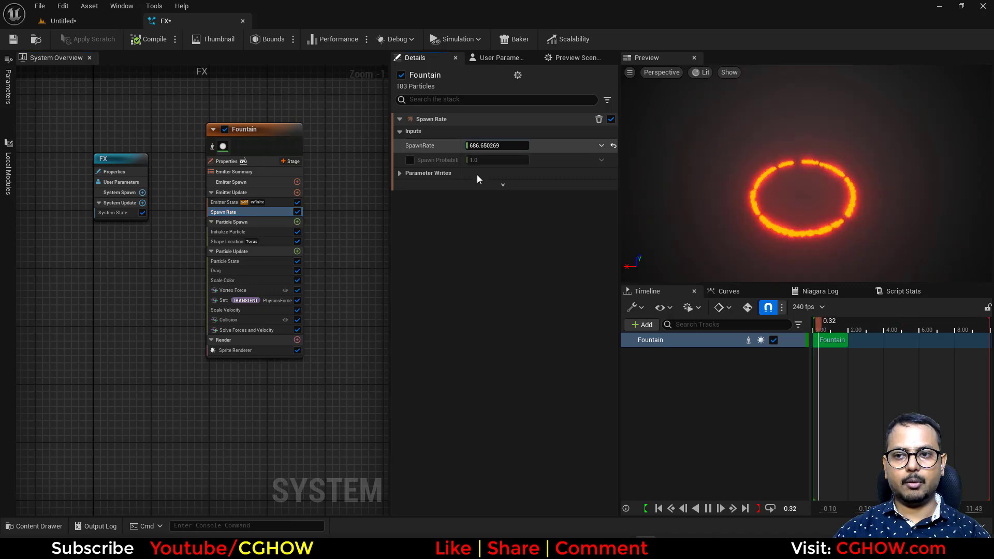
left_click(51, 21)
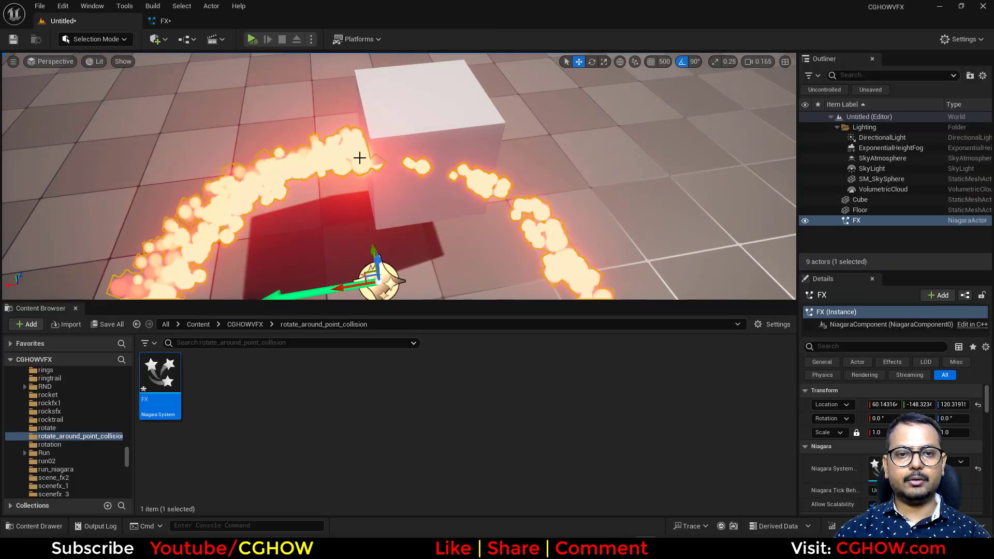
middle_click_drag(359, 195, 295, 202)
left_click_drag(219, 196, 316, 192, "alt")
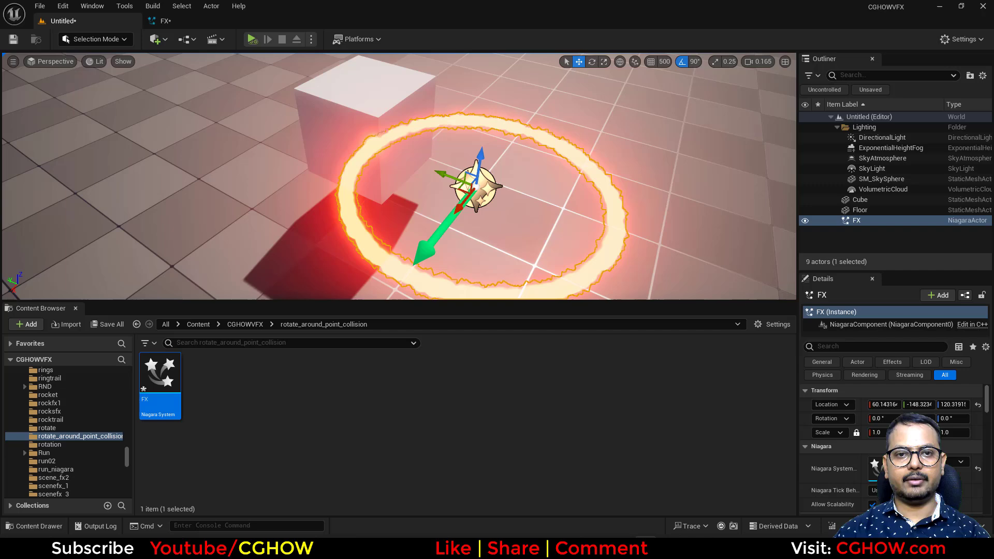
middle_click_drag(218, 196, 394, 217)
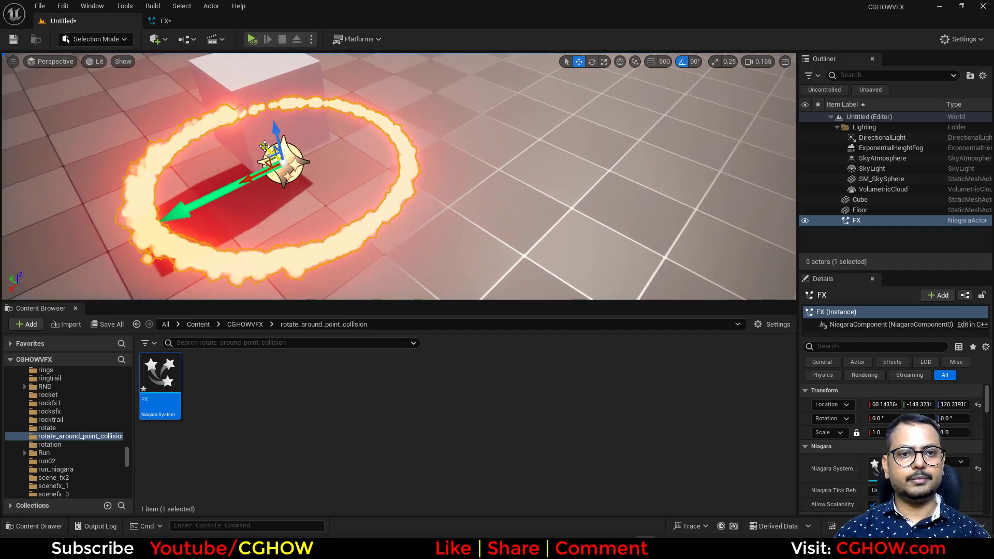
left_click_drag(218, 196, 323, 213)
Set the Vortex Force Origin Pull Amount to 0.
left_click(165, 21)
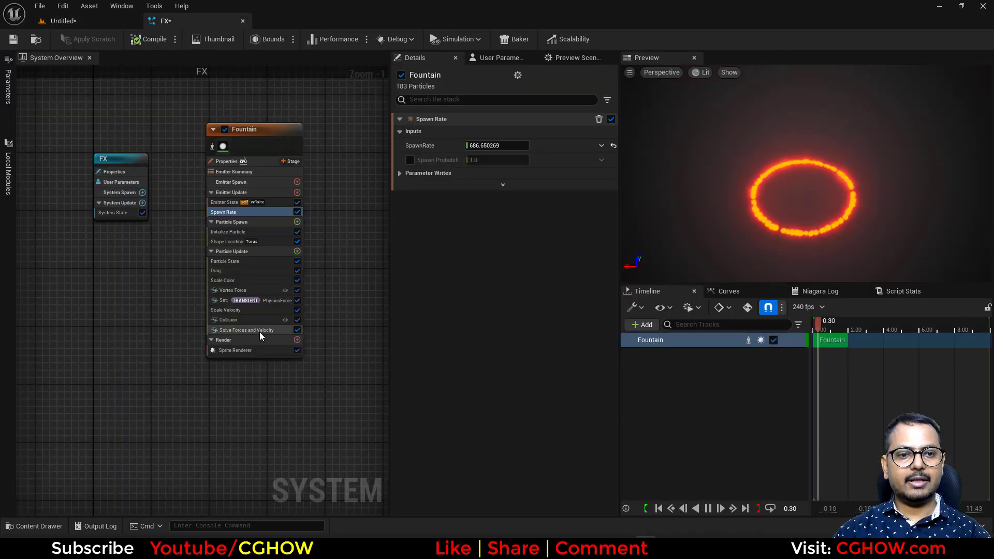
left_click(482, 232)
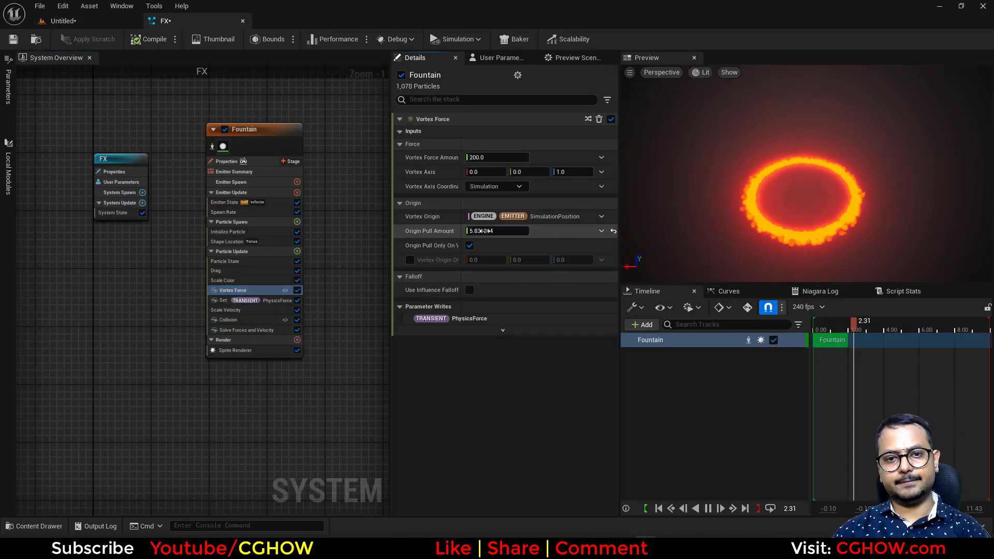
type("0")
key("Return")
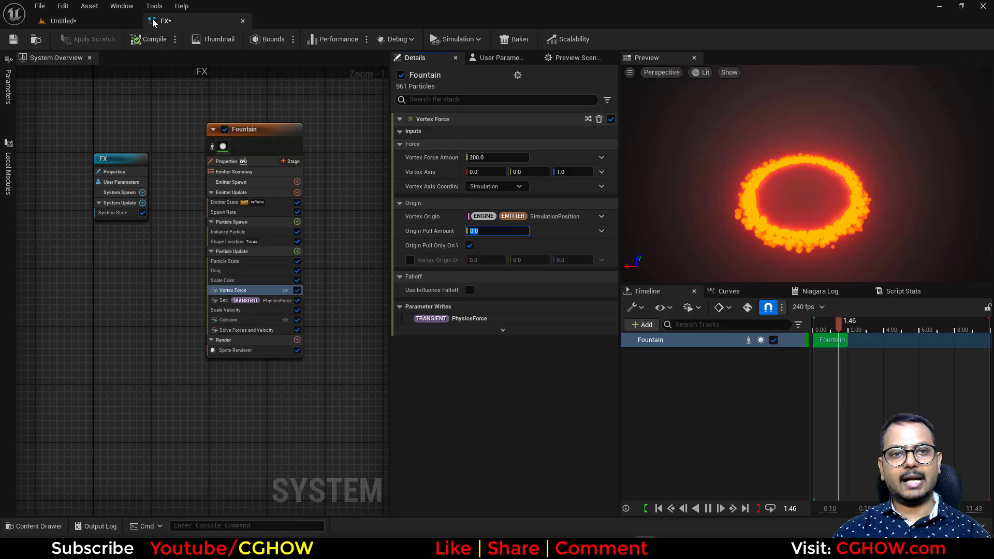
Push the FX ring into the cube at Y 144.2, then open the rotate-around-point collision forum thread.
left_click(63, 20)
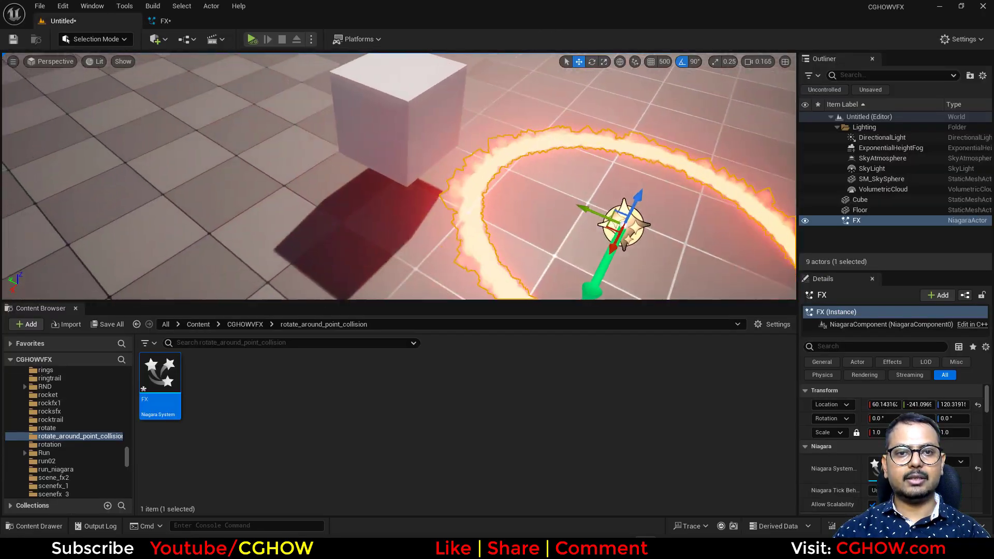
right_click_drag(548, 207, 558, 203)
left_click_drag(581, 207, 266, 151)
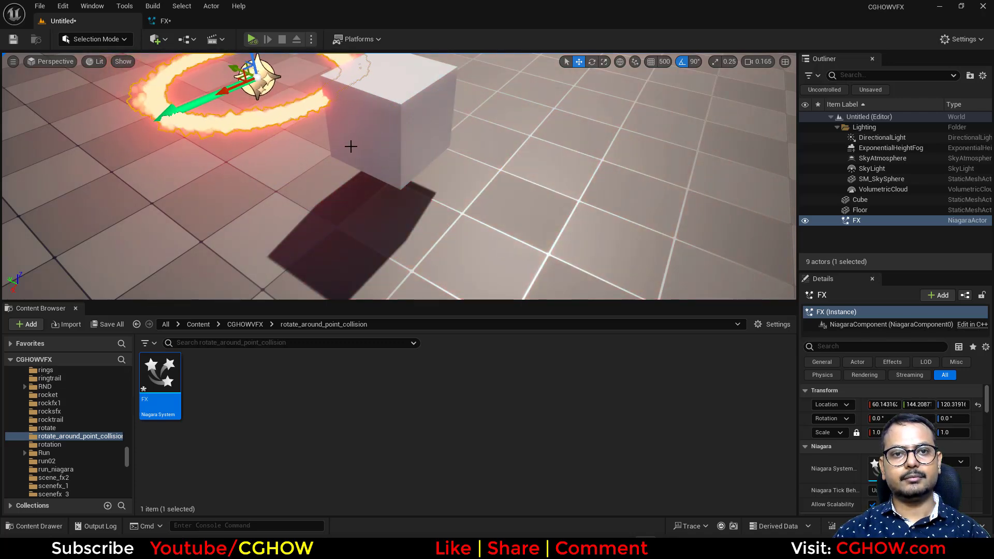
right_click_drag(351, 147, 293, 107)
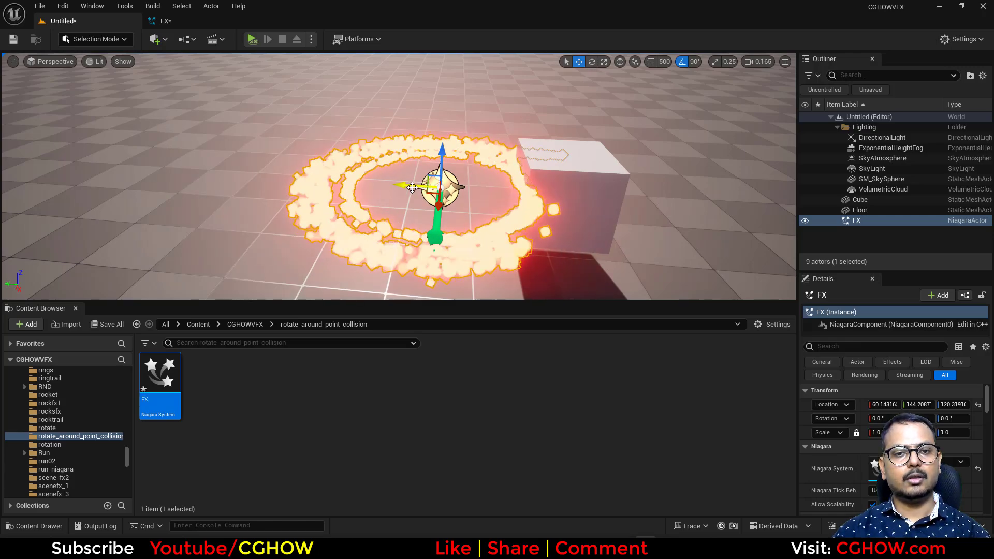
left_click_drag(435, 230, 331, 231)
left_click(212, 21)
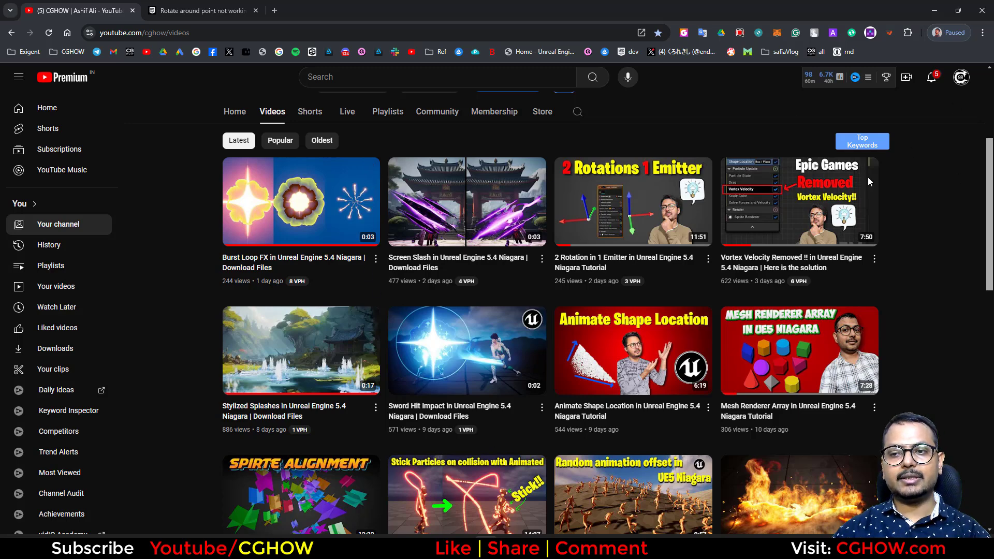
left_click(235, 8)
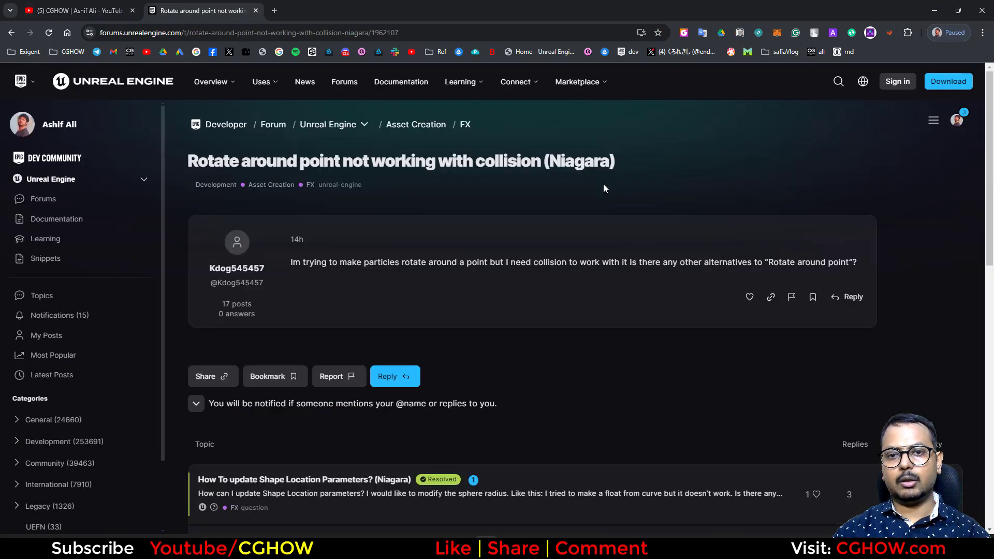